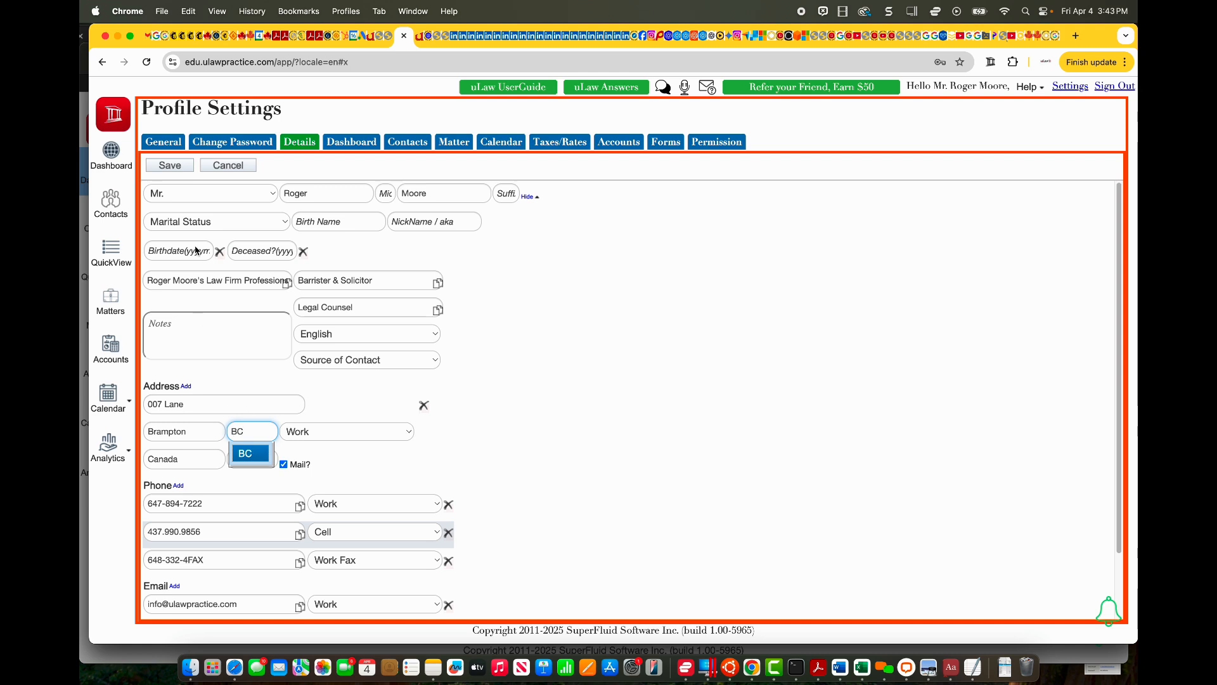
Save the edited profile details and open the tax and rate settings.
{"action": "left_click", "coordinate": [170, 166]}
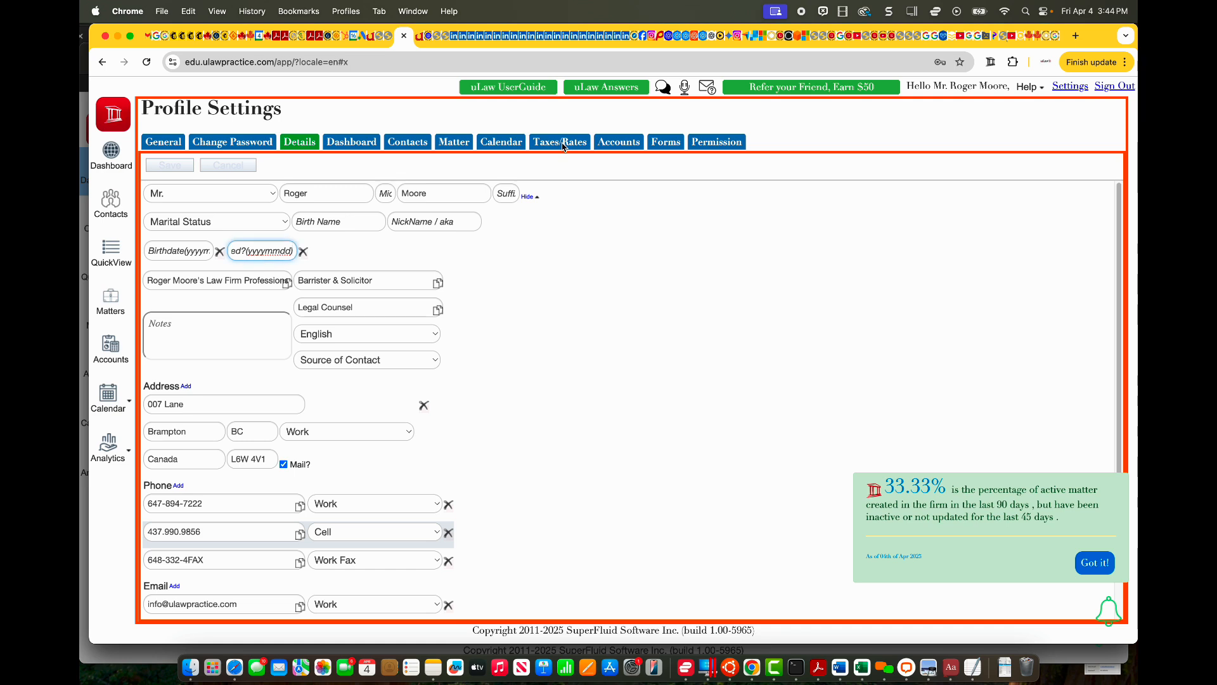
{"action": "left_click", "coordinate": [562, 143]}
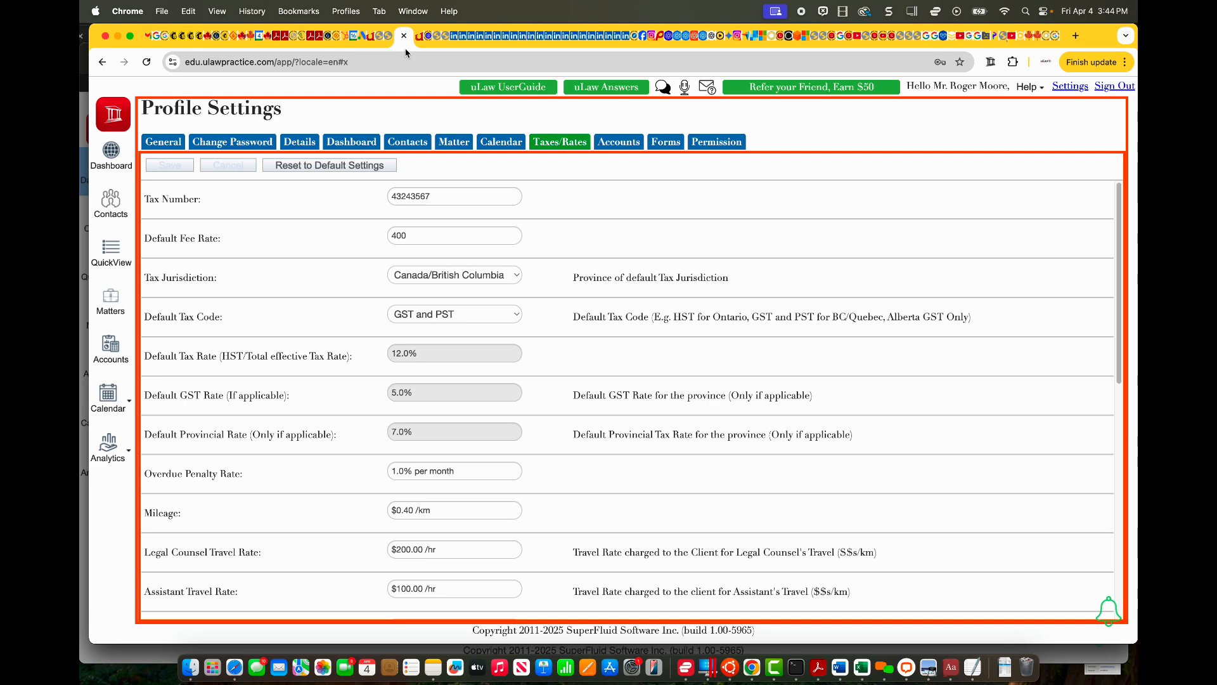
Go to the matter's events and title the blank event "Initial Client Meeting" using the suggested entry.
{"action": "left_click", "coordinate": [109, 298]}
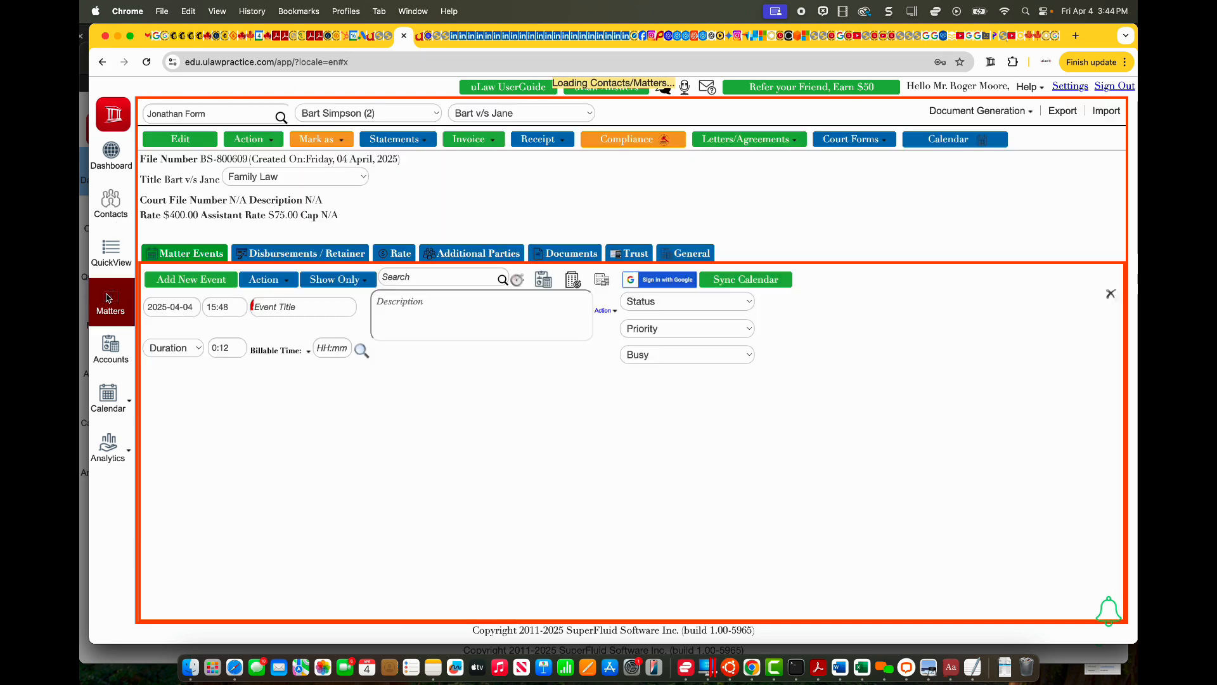
{"action": "left_click", "coordinate": [262, 310]}
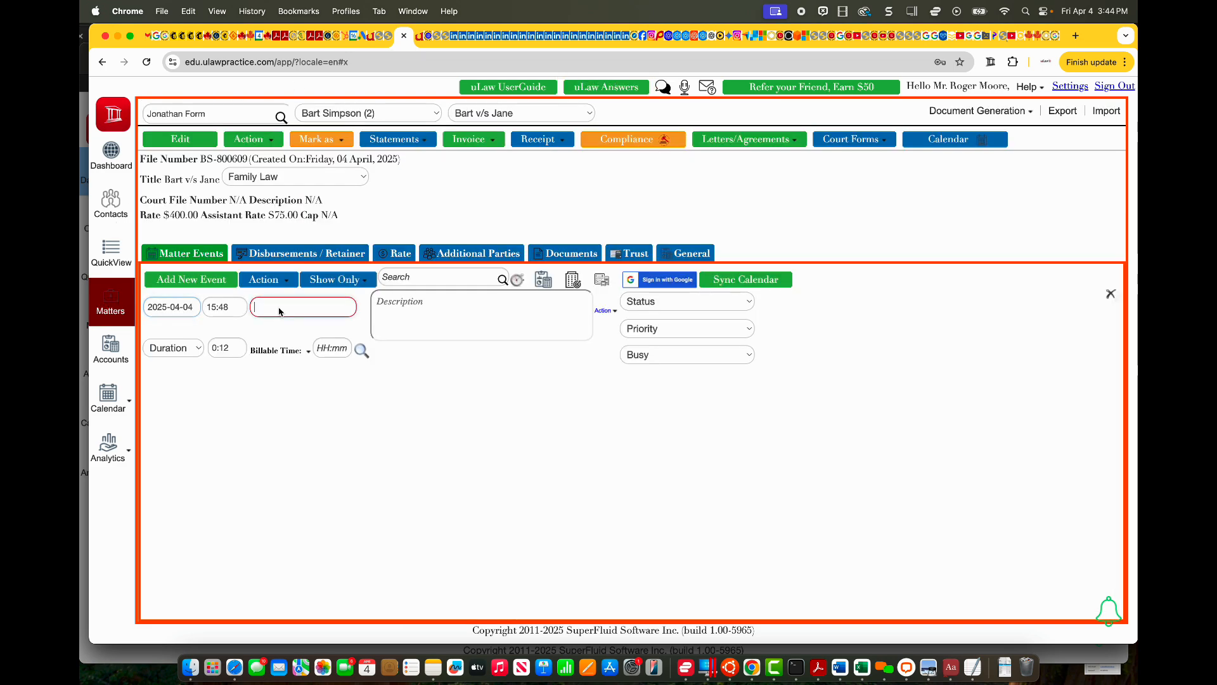
{"action": "type", "text": "init"}
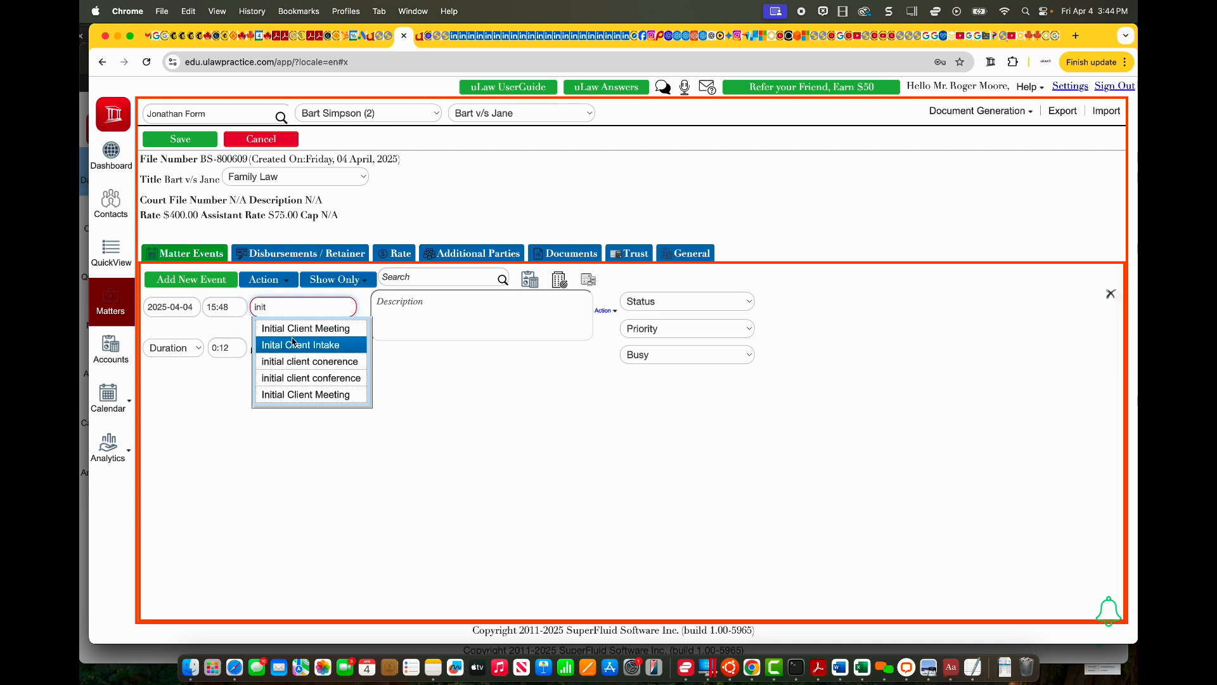
{"action": "left_click", "coordinate": [298, 329]}
Bill the Initial Client Meeting event at a flat rate of $1,000.00 and save the matter.
{"action": "left_click", "coordinate": [309, 352]}
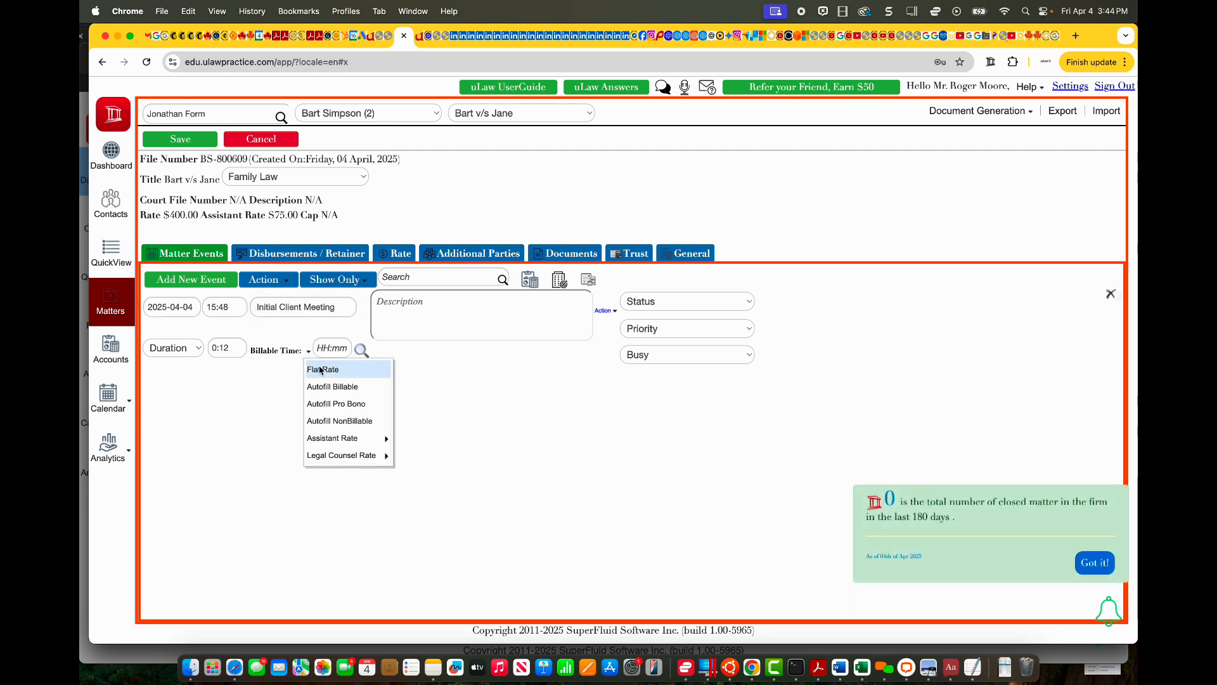
{"action": "left_click", "coordinate": [321, 368]}
{"action": "left_click", "coordinate": [315, 355]}
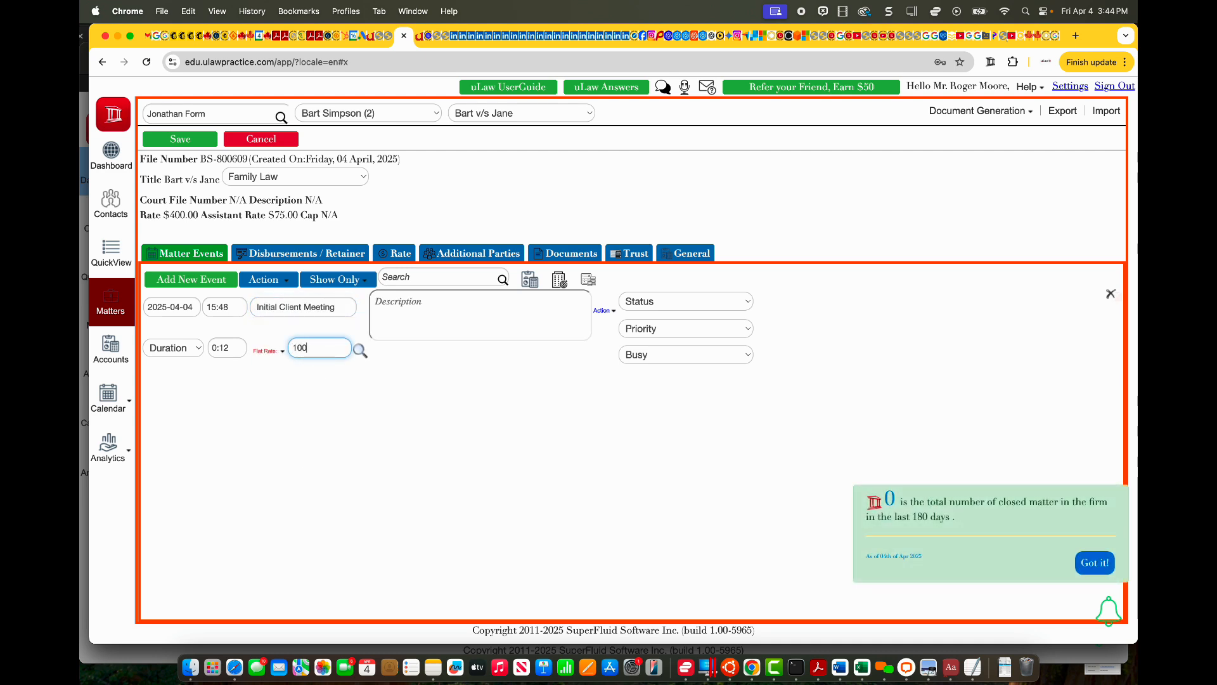
{"action": "type", "text": "1000"}
{"action": "left_click", "coordinate": [315, 408]}
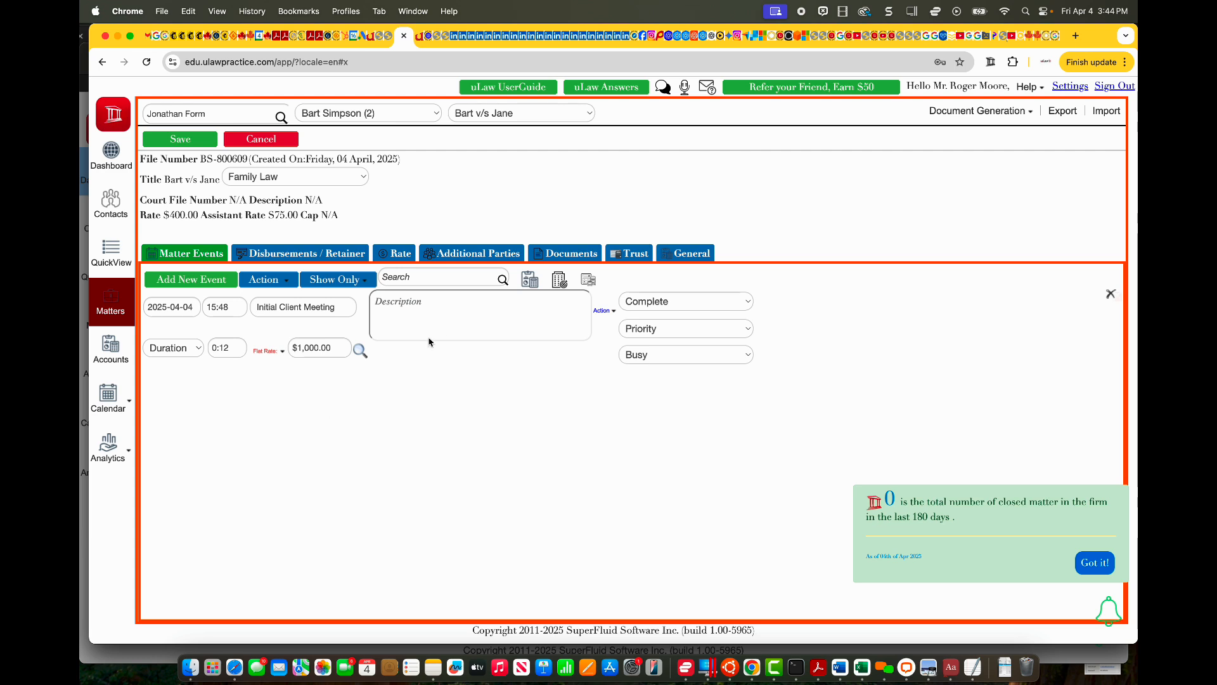
{"action": "left_click", "coordinate": [182, 139]}
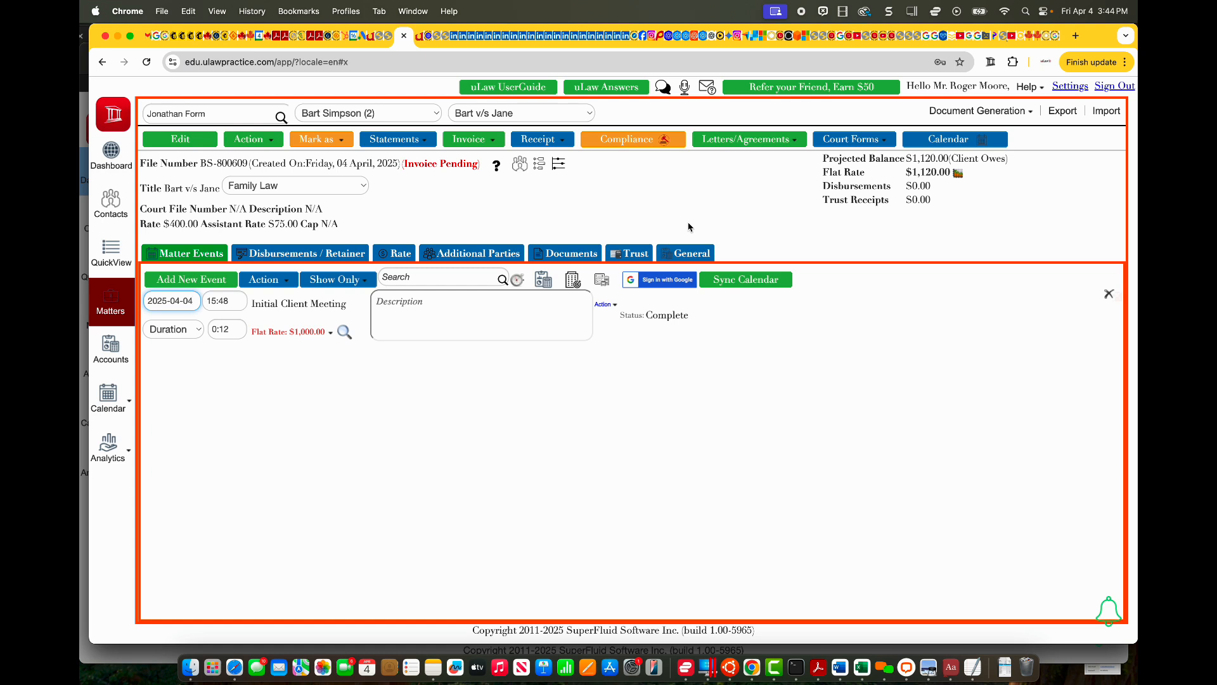
Generate the complete invoice for the Initial Client Meeting with the preview skipped, and download it.
{"action": "left_click", "coordinate": [767, 148]}
{"action": "left_click", "coordinate": [492, 139]}
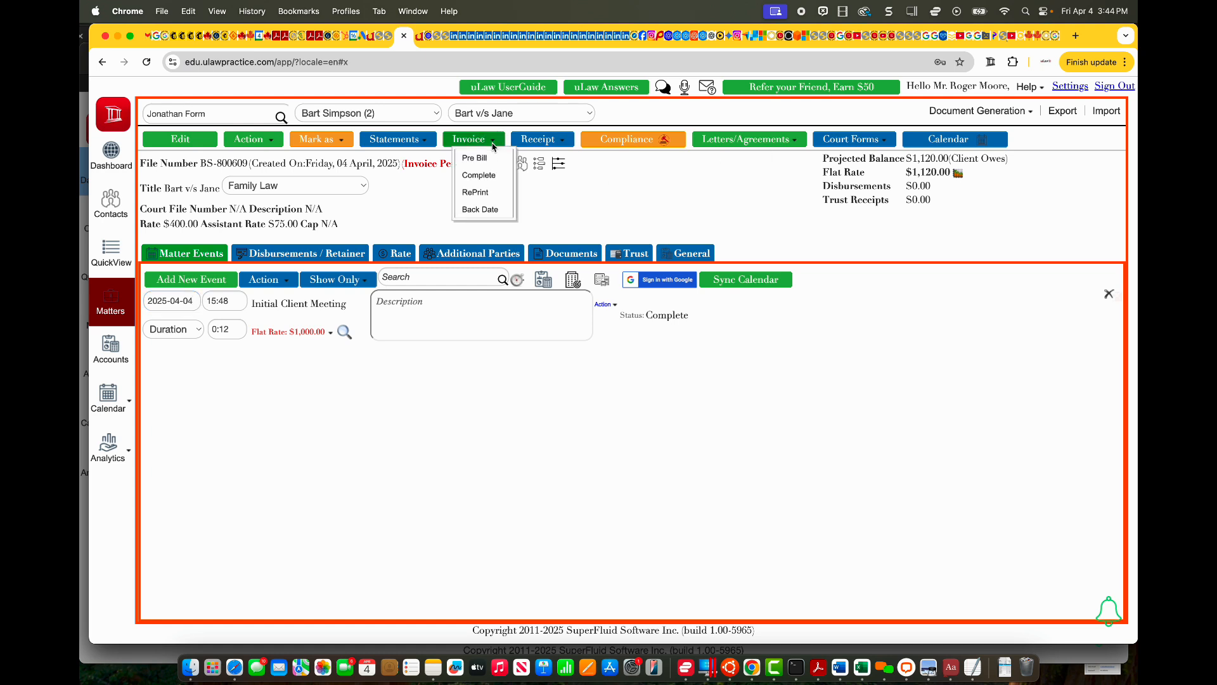
{"action": "left_click", "coordinate": [479, 174]}
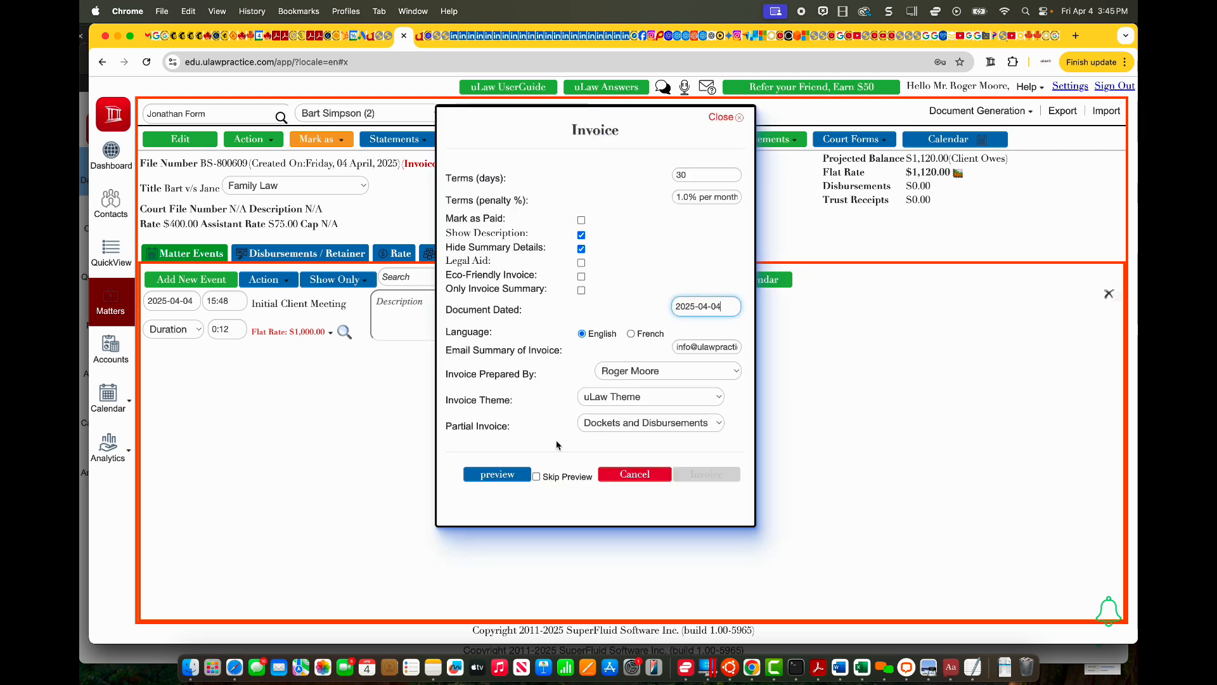
{"action": "left_click", "coordinate": [536, 476]}
{"action": "left_click", "coordinate": [702, 477]}
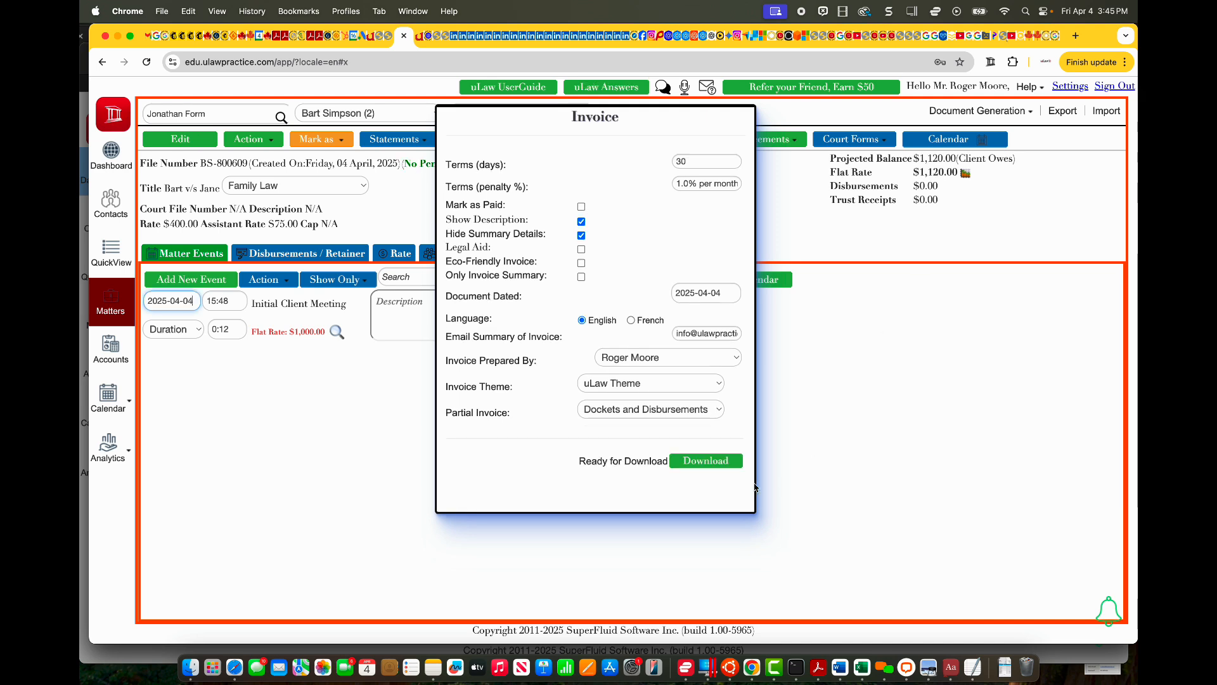
{"action": "left_click", "coordinate": [722, 462]}
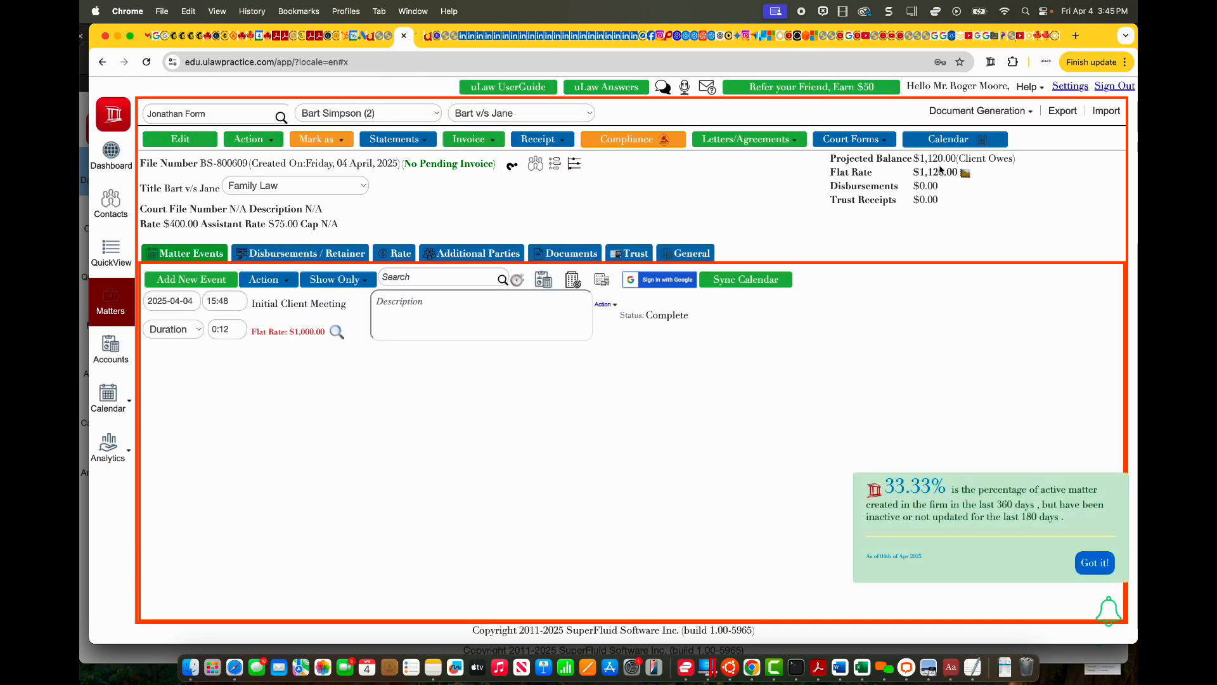
Review the matter's general account statement for the invoiced fees and balance owed.
{"action": "left_click", "coordinate": [693, 256]}
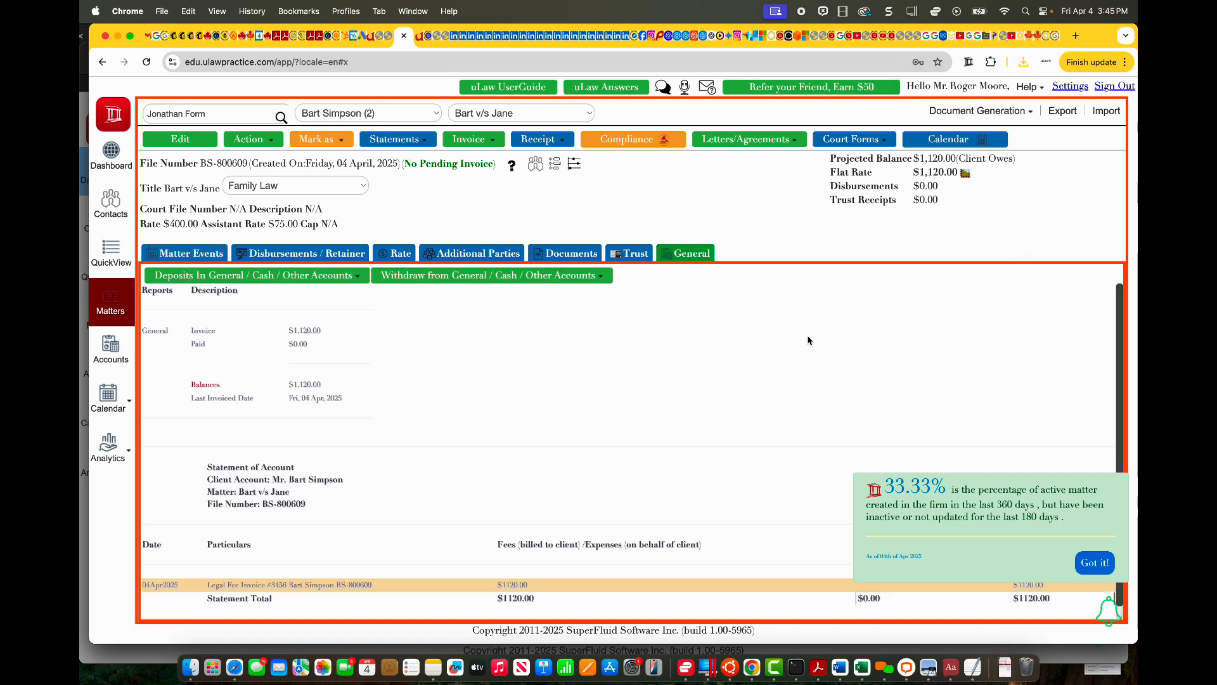
{"action": "scroll", "coordinate": [594, 455], "scroll_direction": "down", "scroll_amount": 1}
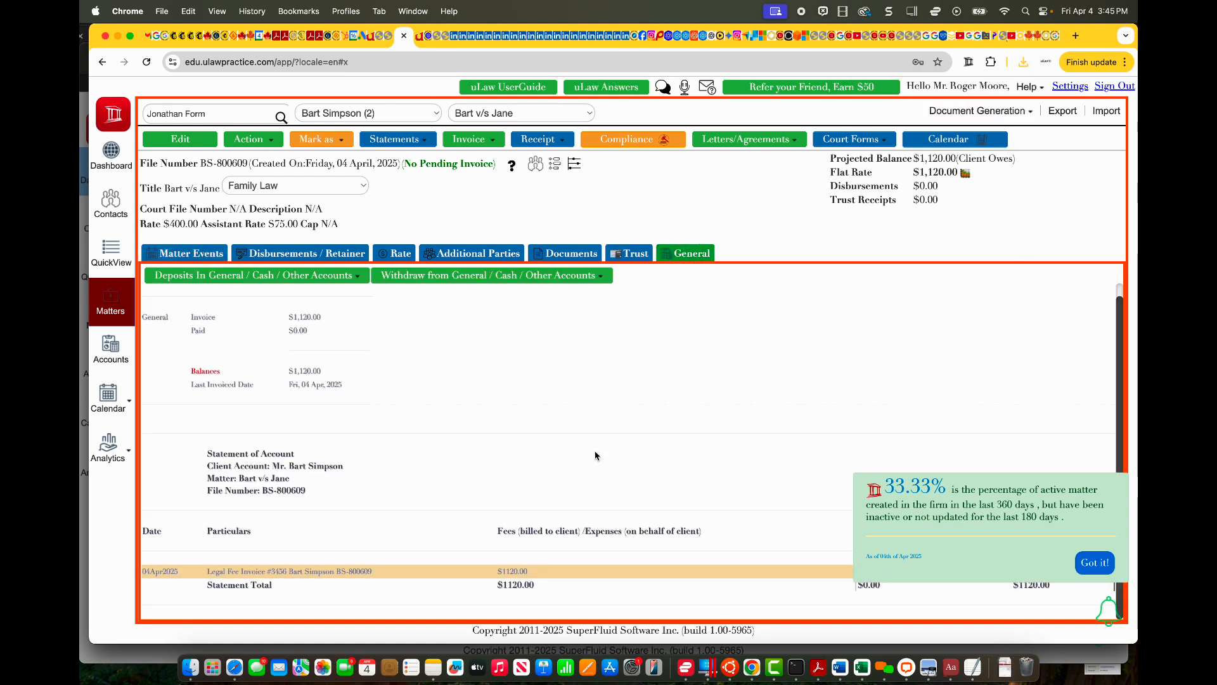
{"action": "left_click", "coordinate": [1095, 563]}
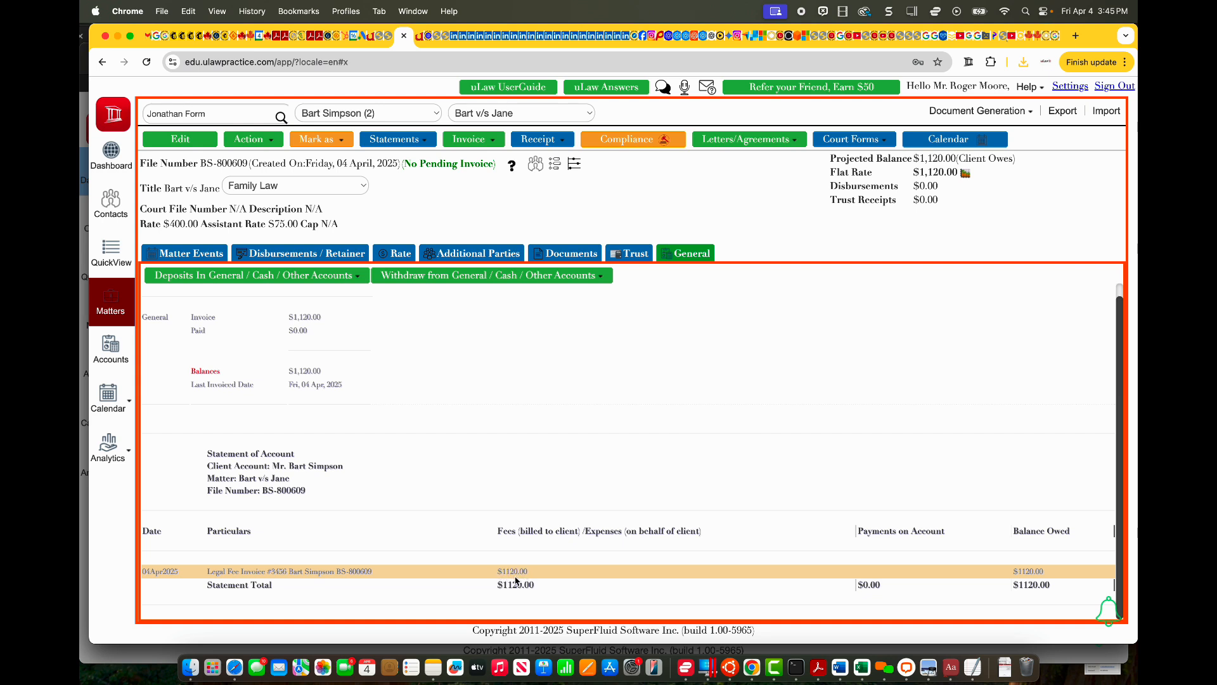
{"action": "scroll", "coordinate": [517, 579], "scroll_direction": "up", "scroll_amount": 1}
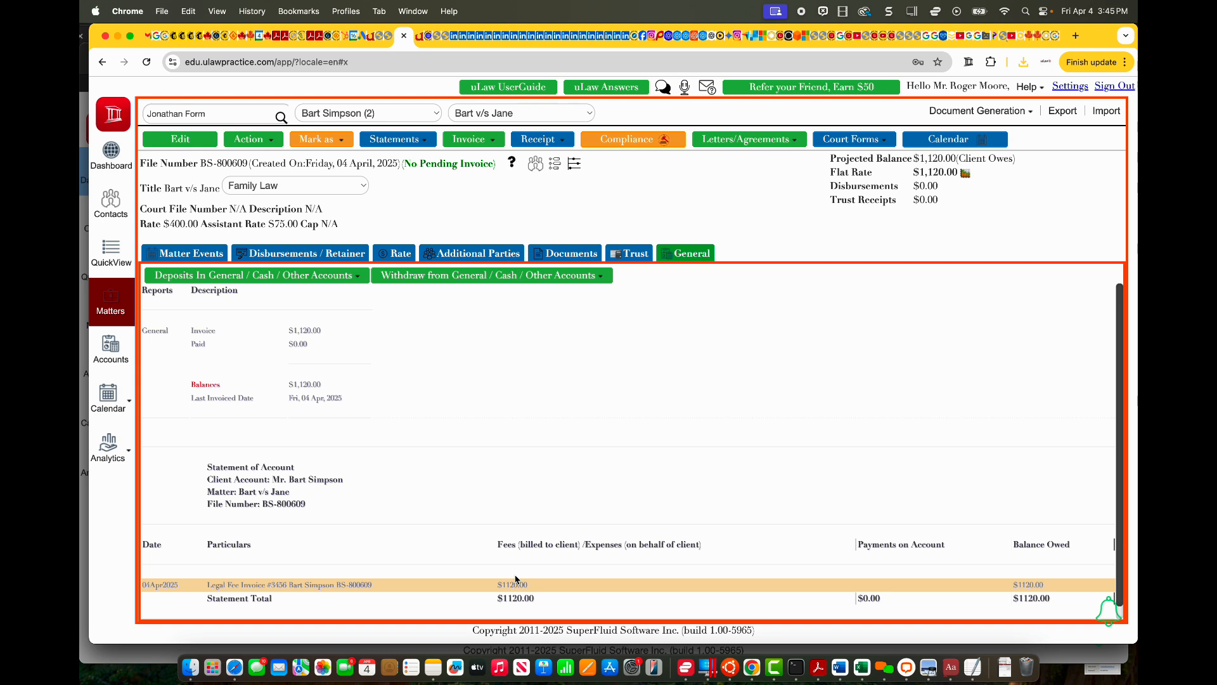
Add a new matter event titled "discussuion on settlement confernece".
{"action": "left_click", "coordinate": [208, 255]}
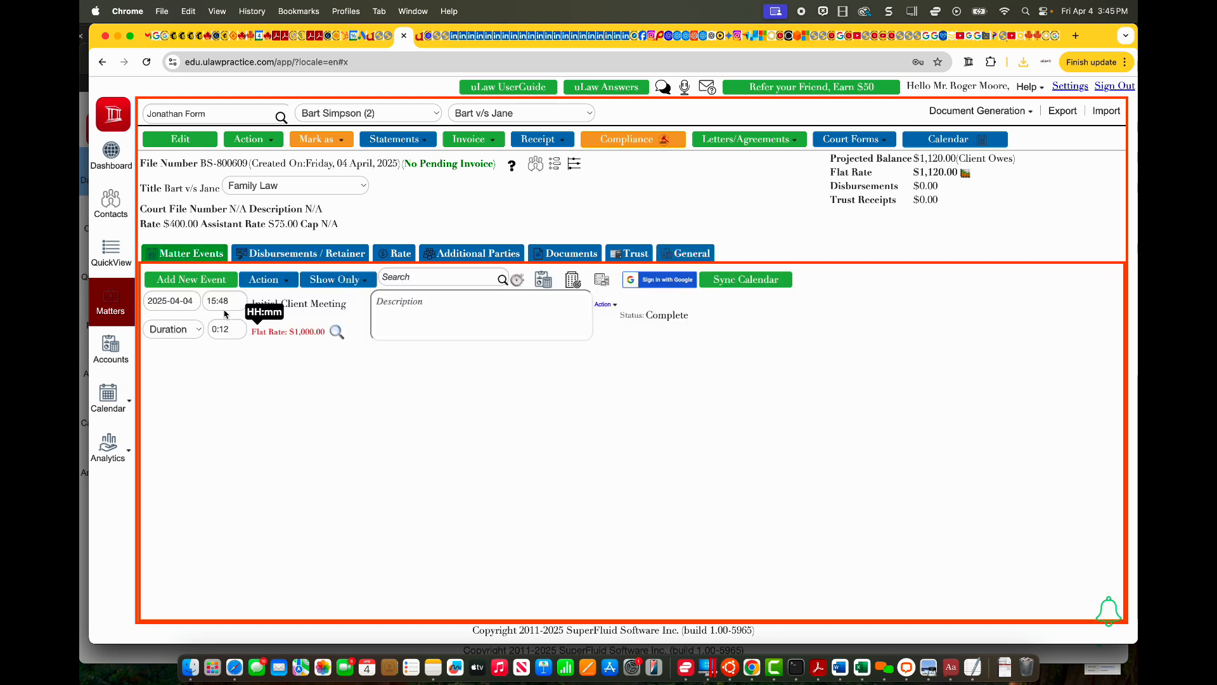
{"action": "left_click", "coordinate": [211, 286]}
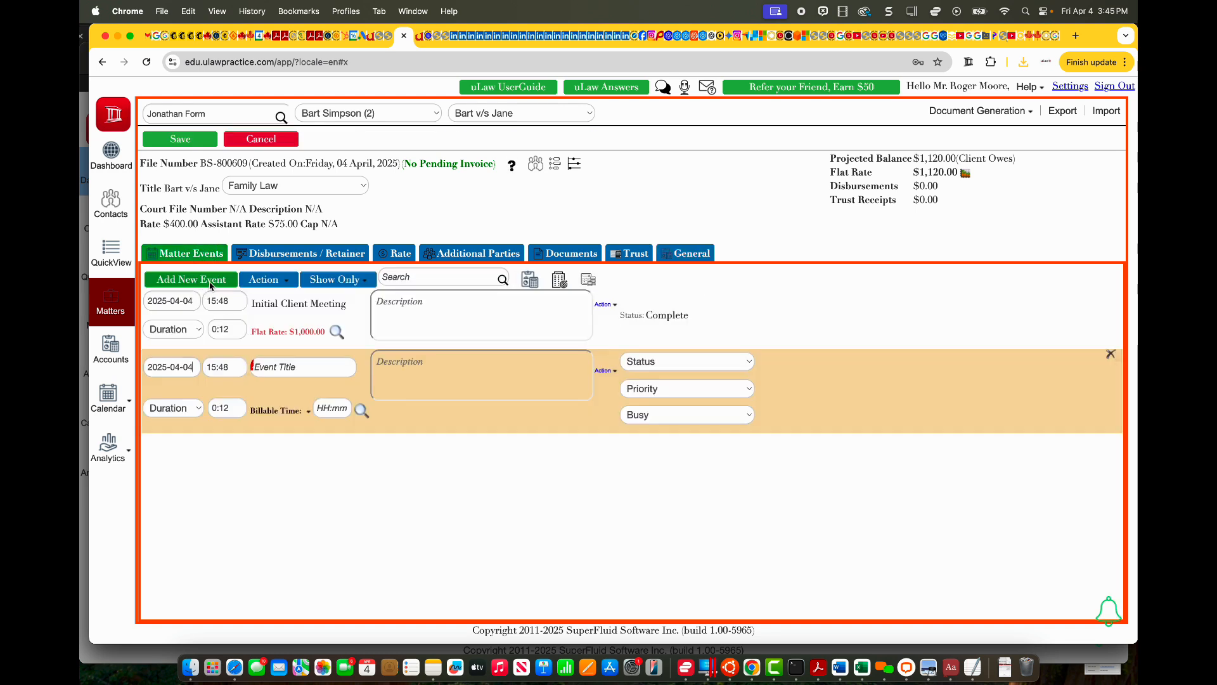
{"action": "left_click", "coordinate": [265, 371]}
{"action": "type", "text": "discuss"}
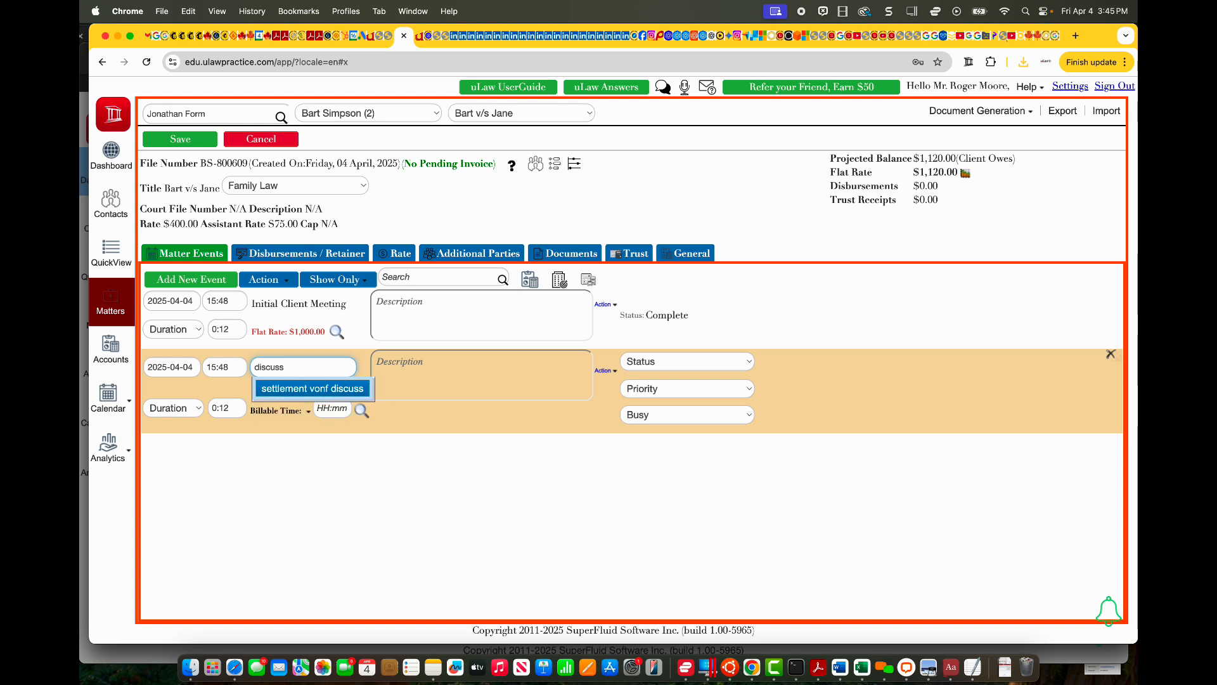
{"action": "type", "text": "uuion on"}
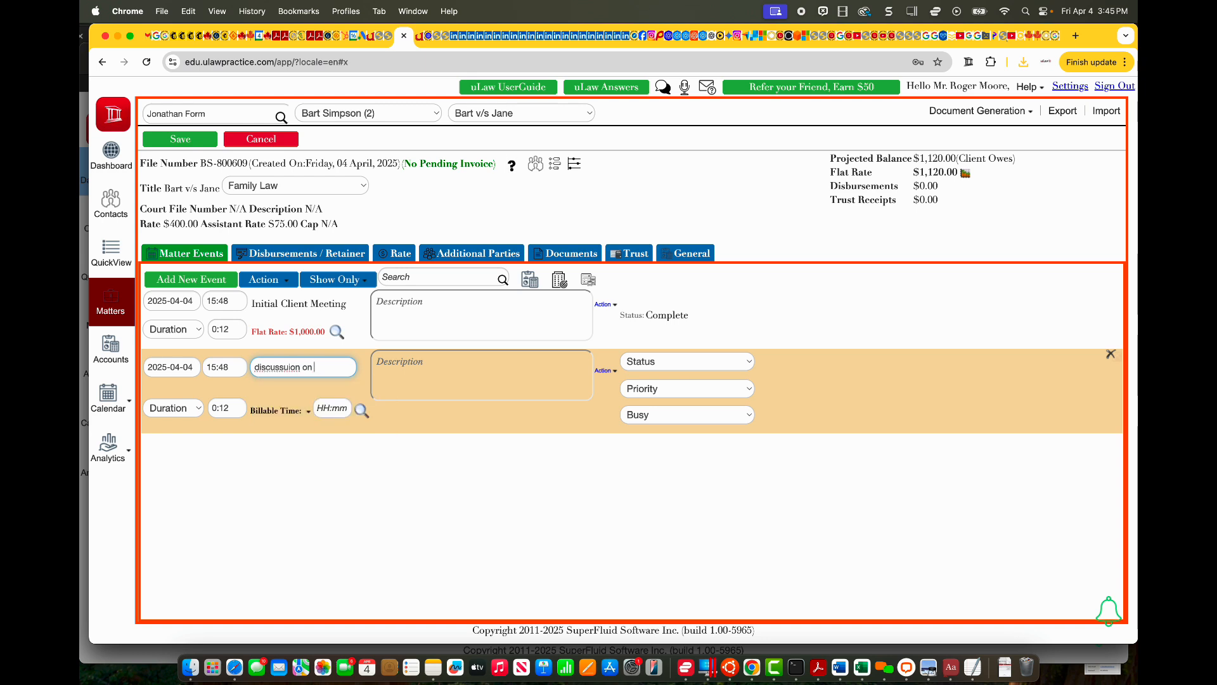
{"action": "type", "text": " settlement conferned"}
{"action": "left_click", "coordinate": [309, 535]}
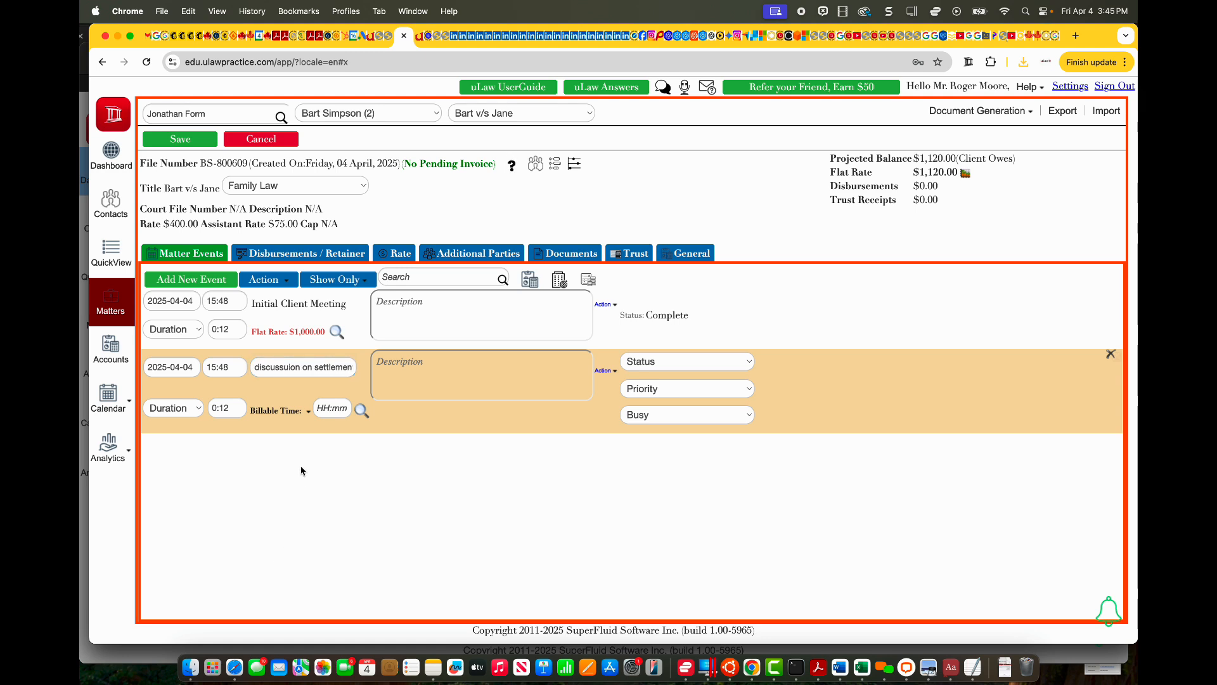
Bill the settlement conference event at a flat rate of $1,000.00.
{"action": "left_click", "coordinate": [309, 414]}
{"action": "left_click", "coordinate": [320, 429]}
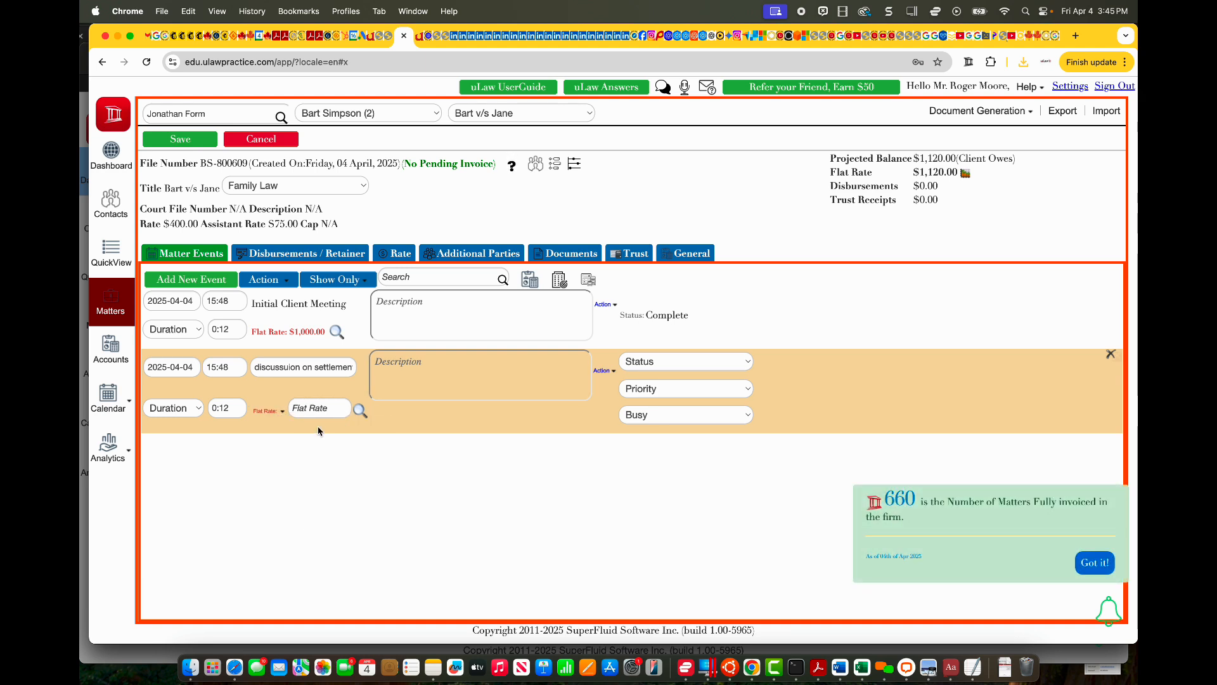
{"action": "left_click", "coordinate": [312, 410]}
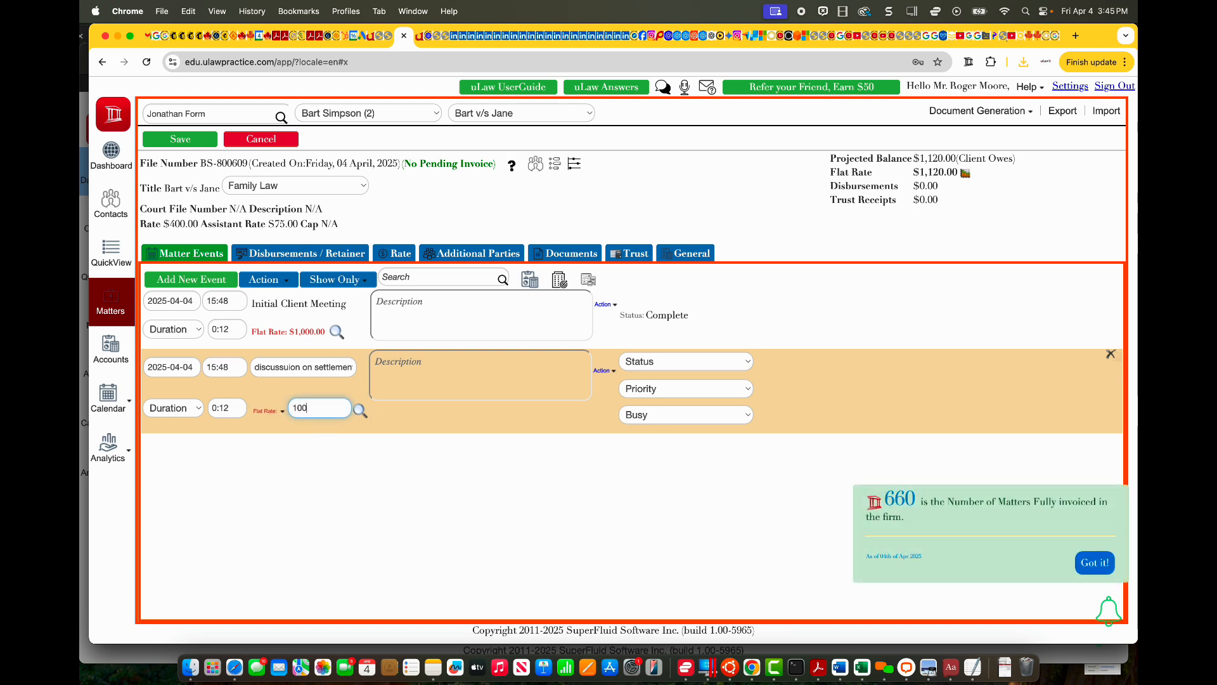
{"action": "left_click", "coordinate": [338, 526]}
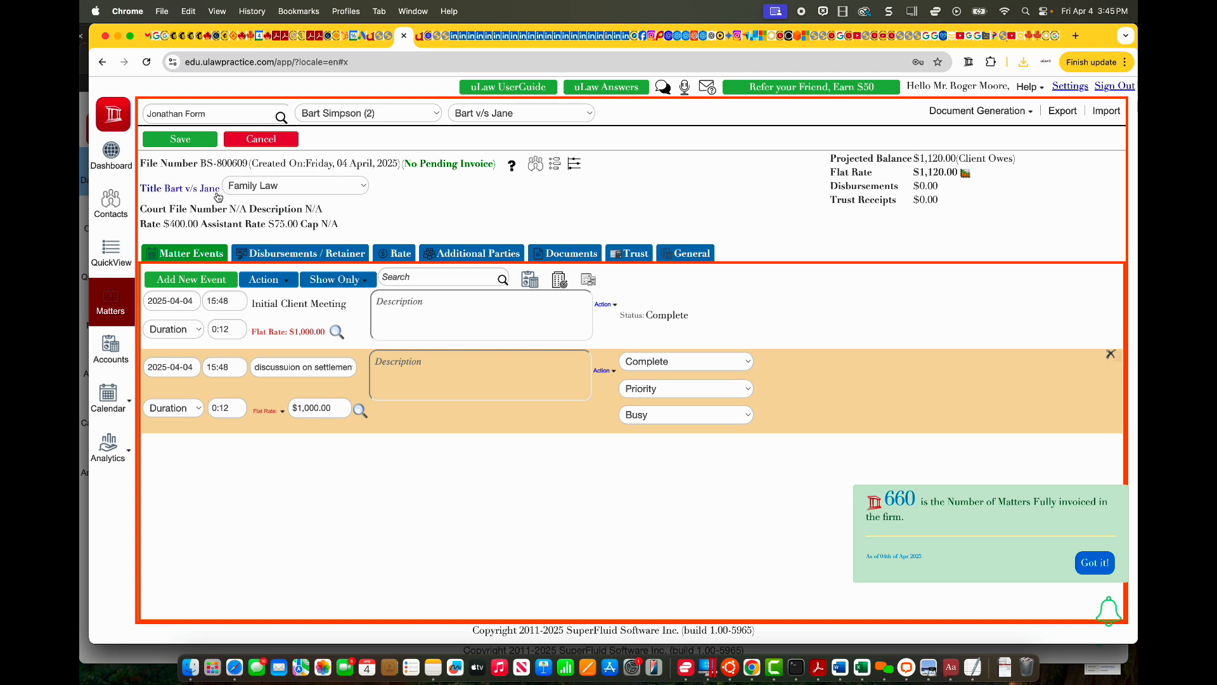
Set the matter's default tax rate to 5.0% and save the matter.
{"action": "left_click", "coordinate": [181, 192]}
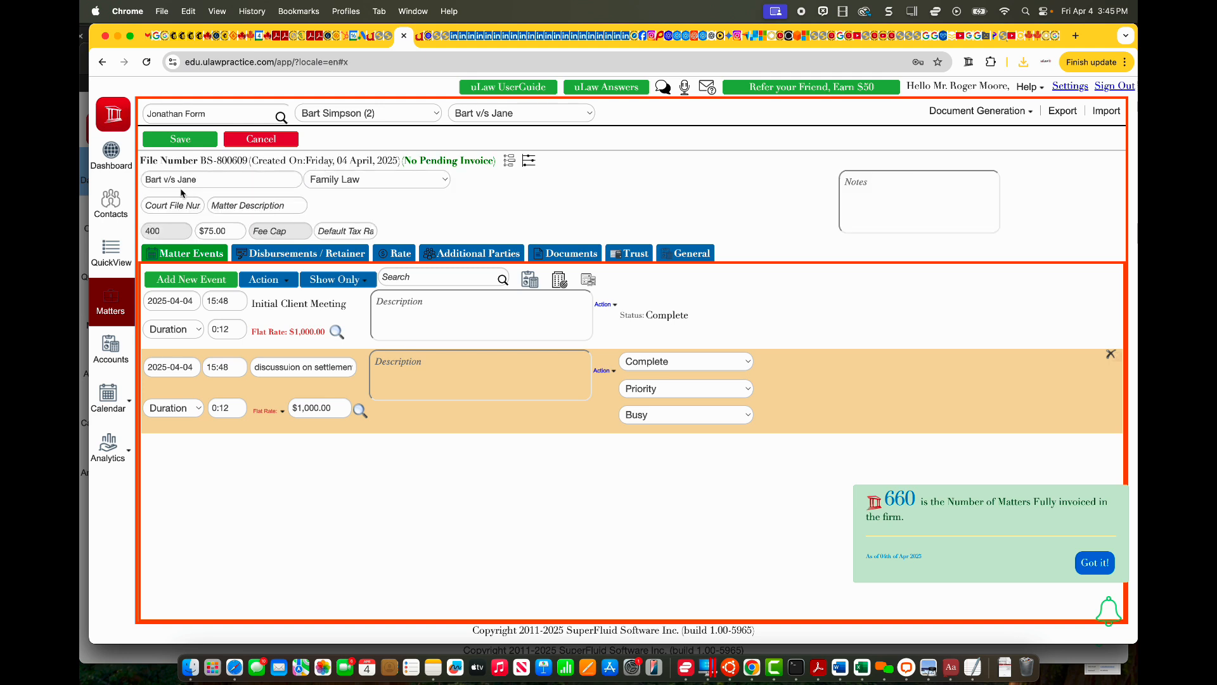
{"action": "left_click", "coordinate": [338, 233]}
{"action": "type", "text": "5.0"}
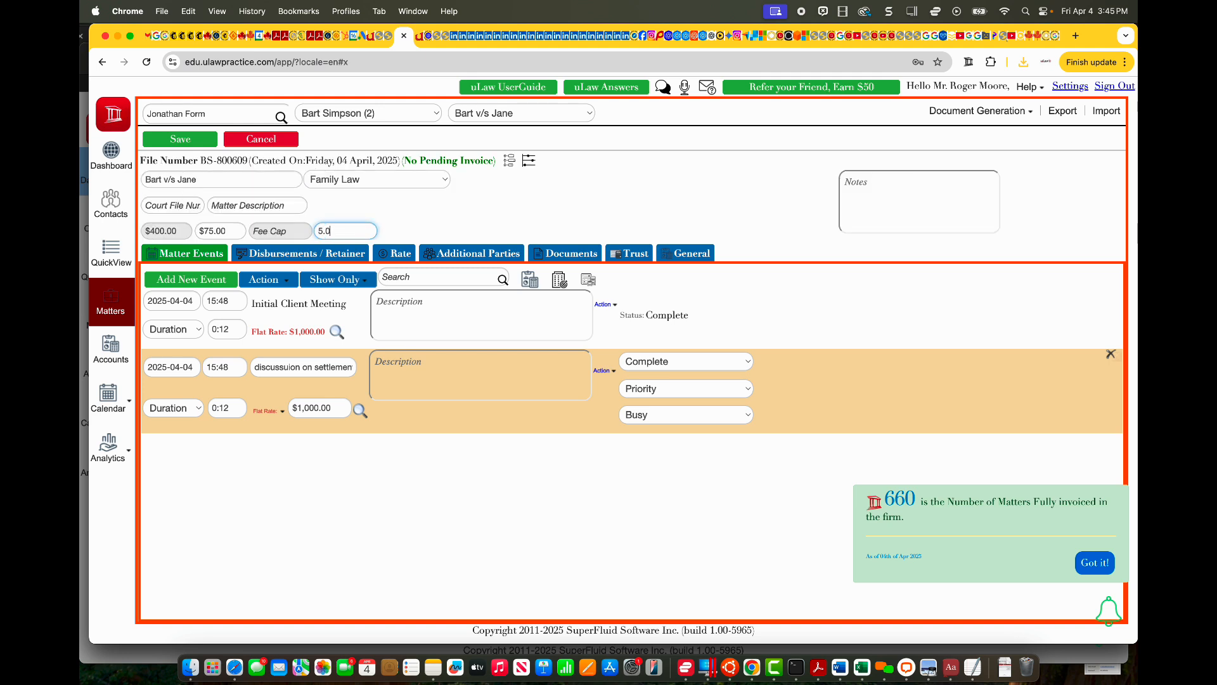
{"action": "type", "text": "0"}
{"action": "left_click", "coordinate": [352, 401]}
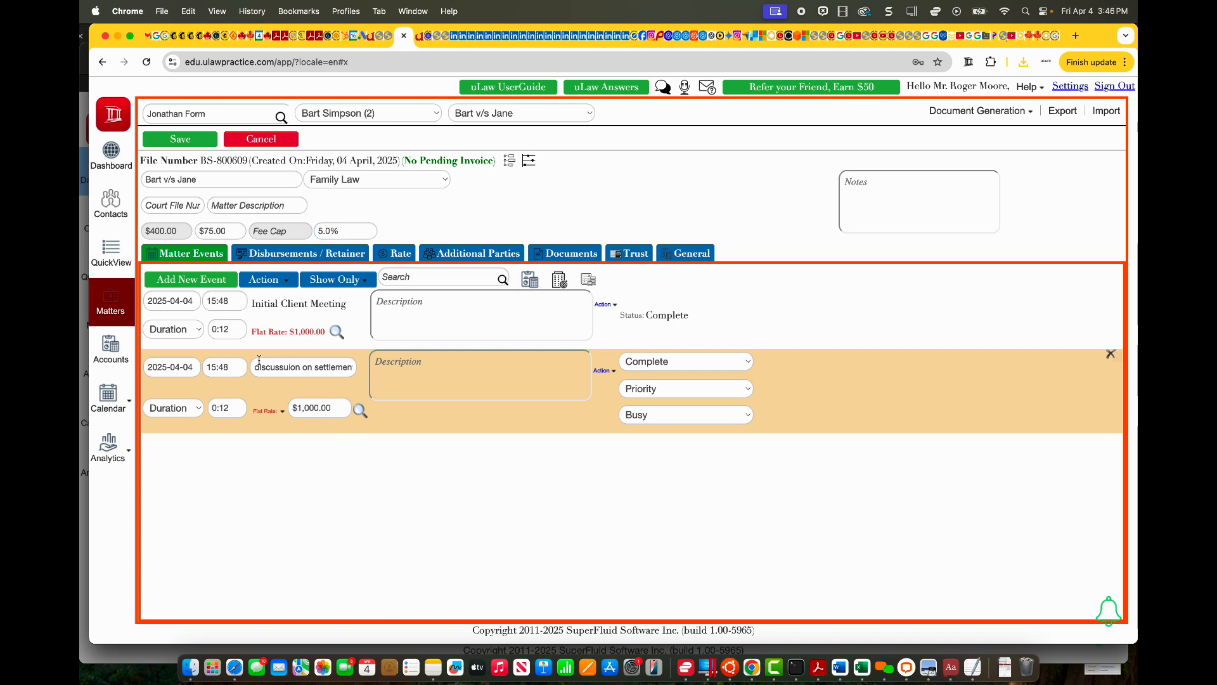
{"action": "left_click", "coordinate": [176, 139]}
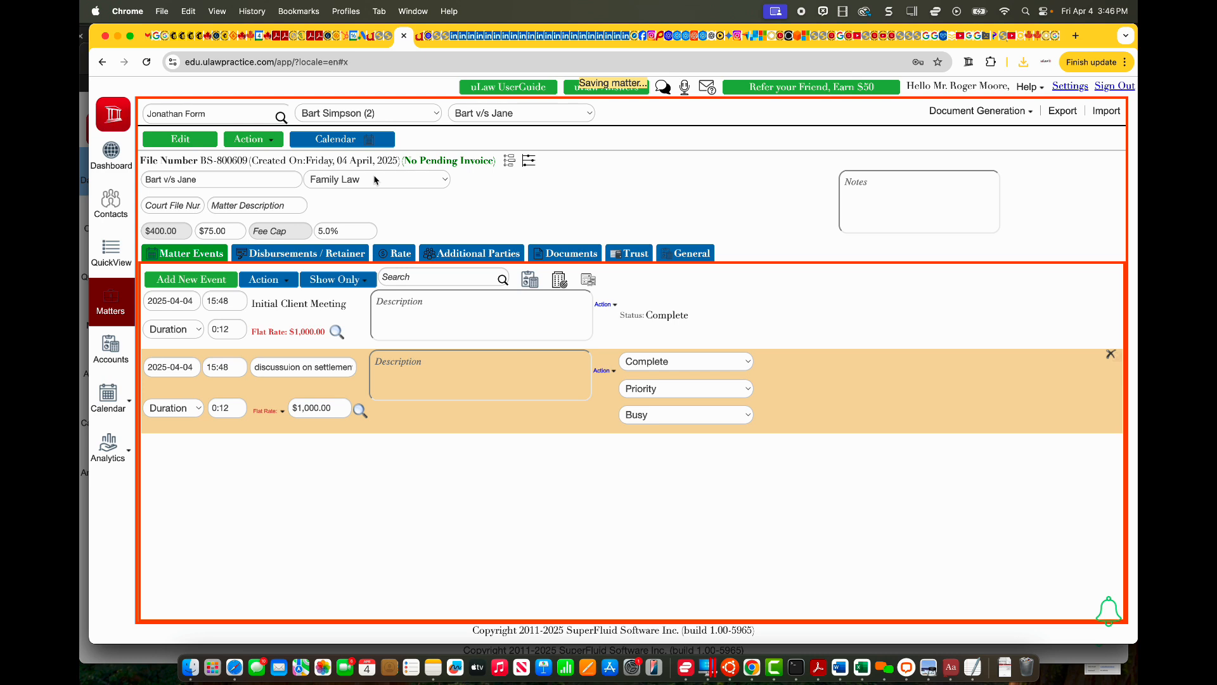
Generate the complete invoice for the settlement conference event with the preview skipped, and open the downloaded PDF.
{"action": "left_click", "coordinate": [474, 139]}
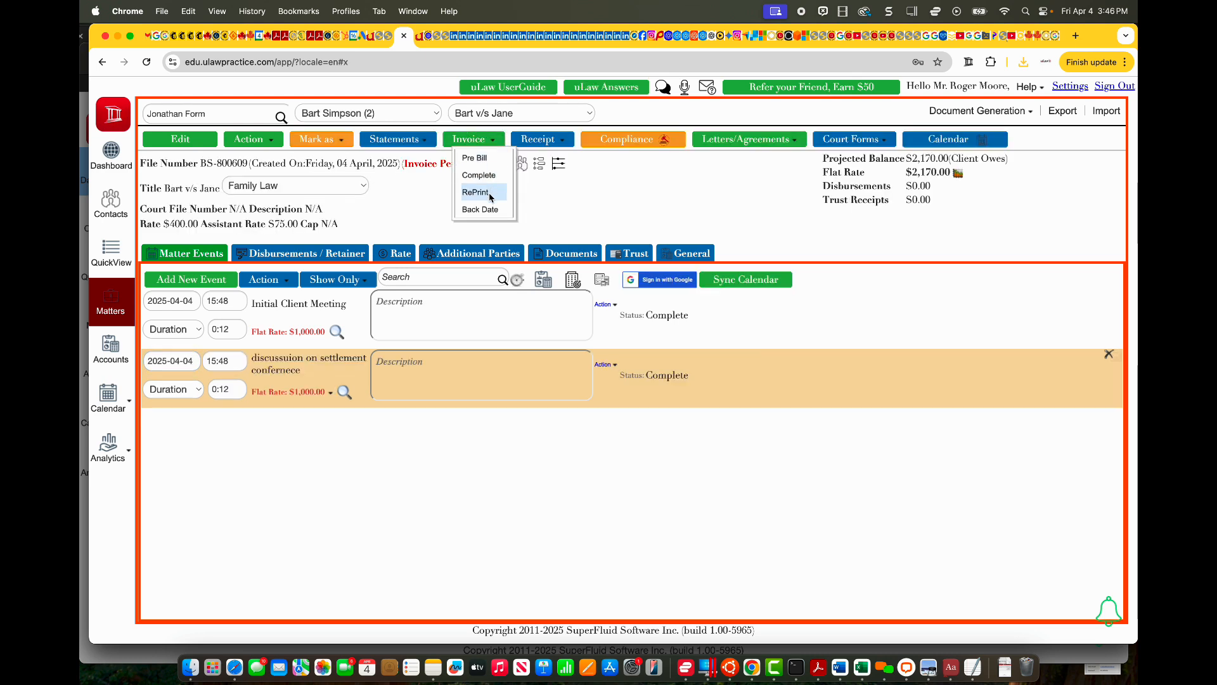
{"action": "left_click", "coordinate": [490, 175]}
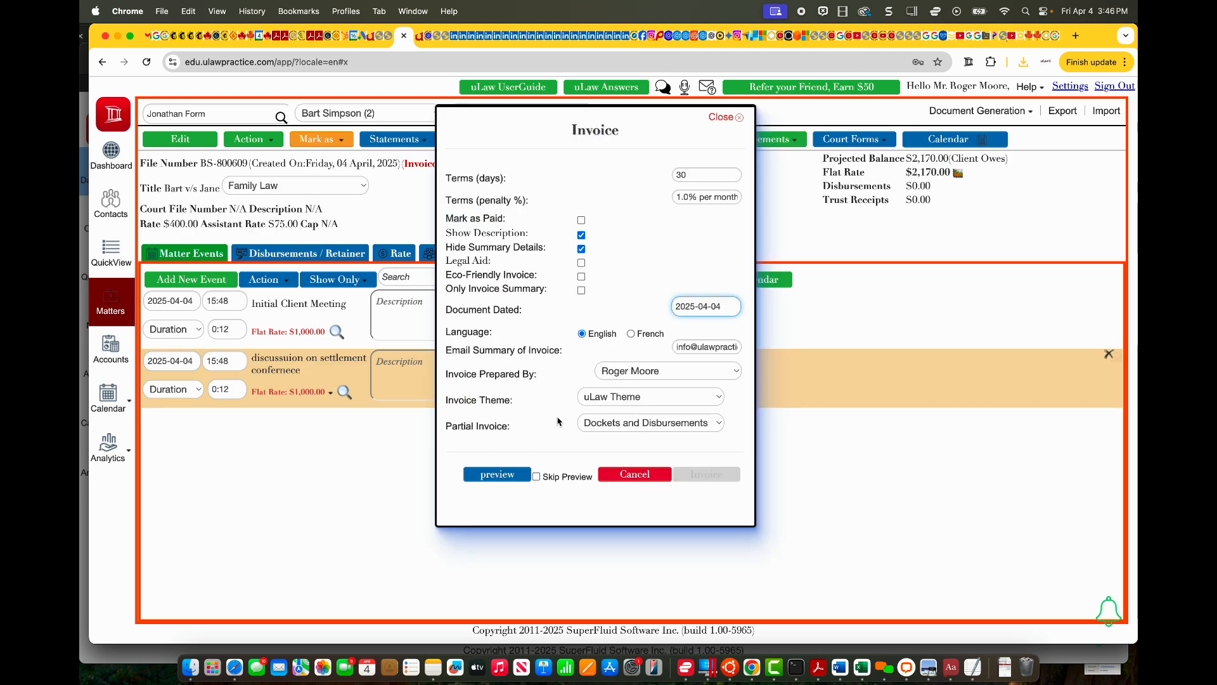
{"action": "left_click", "coordinate": [537, 477]}
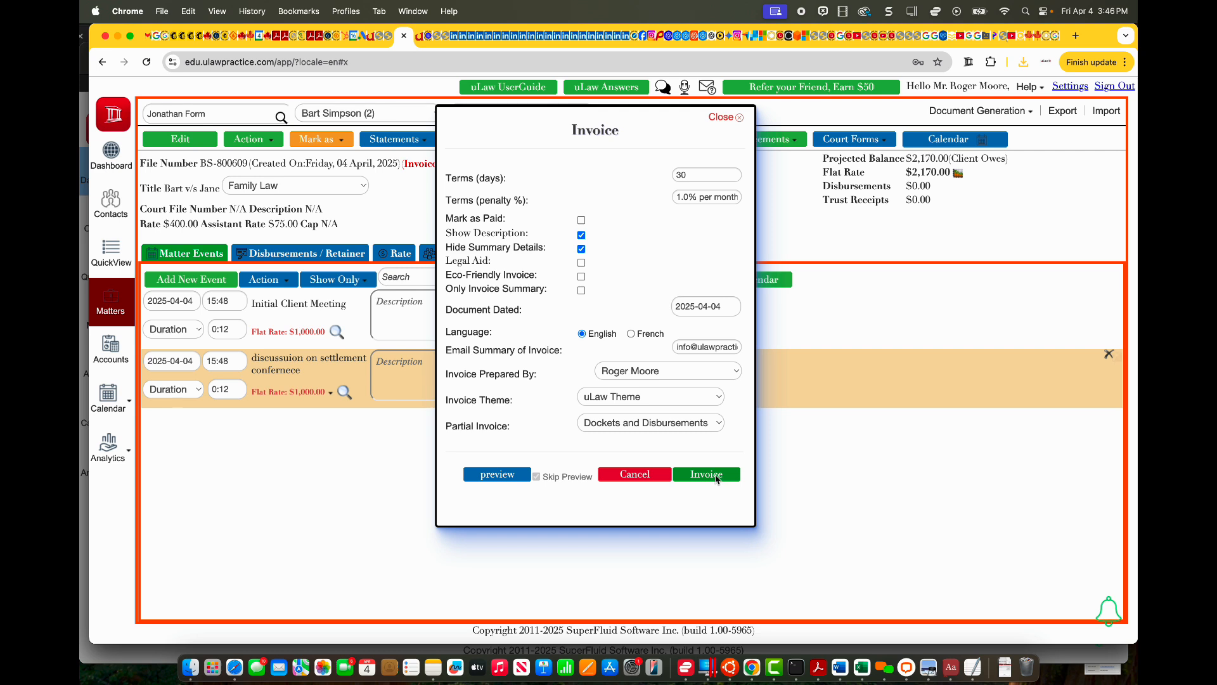
{"action": "left_click", "coordinate": [716, 480]}
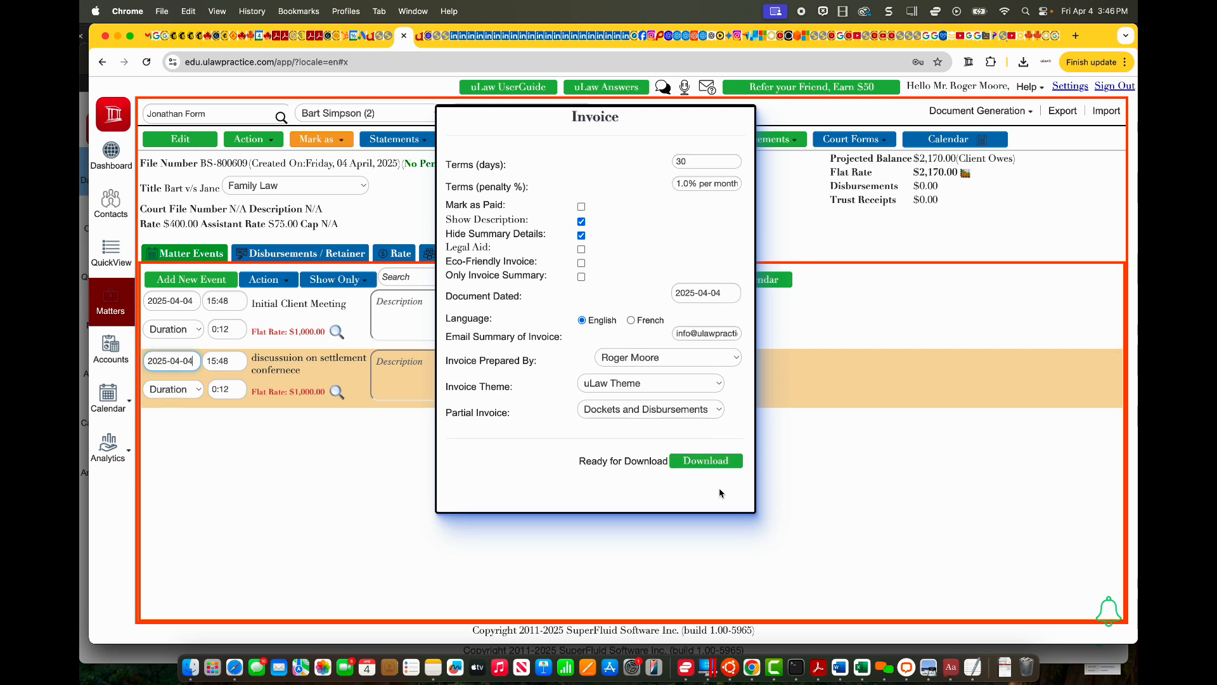
{"action": "left_click", "coordinate": [715, 465]}
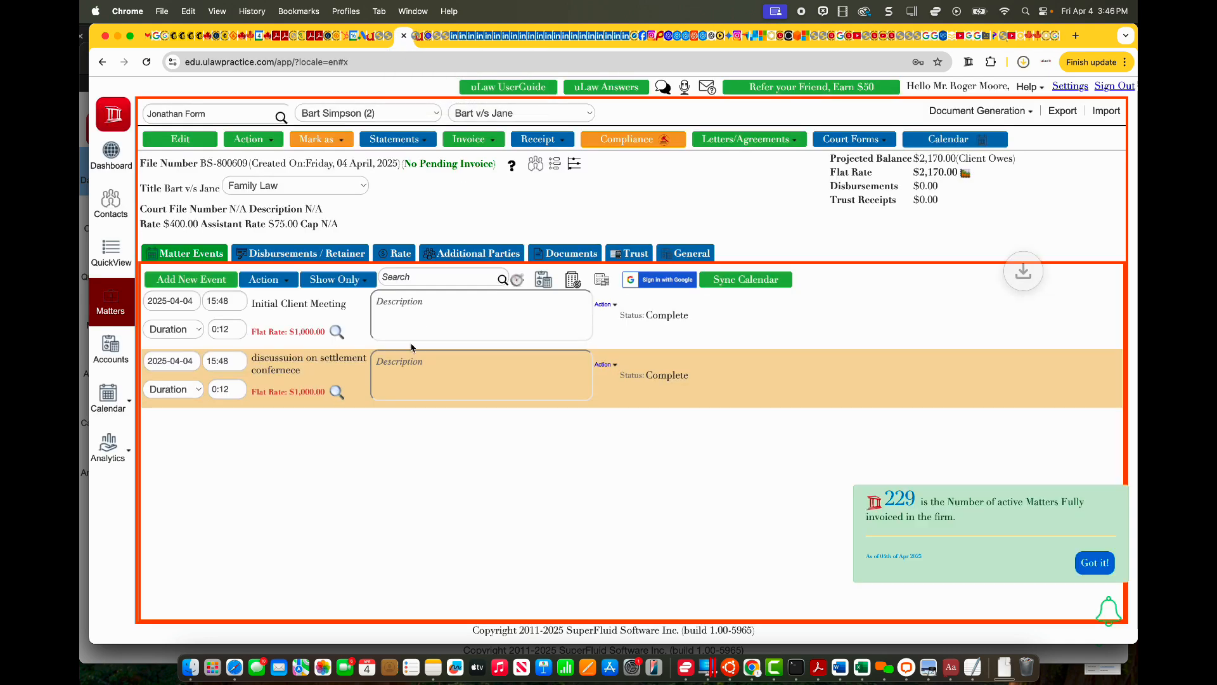
{"action": "left_click", "coordinate": [927, 93]}
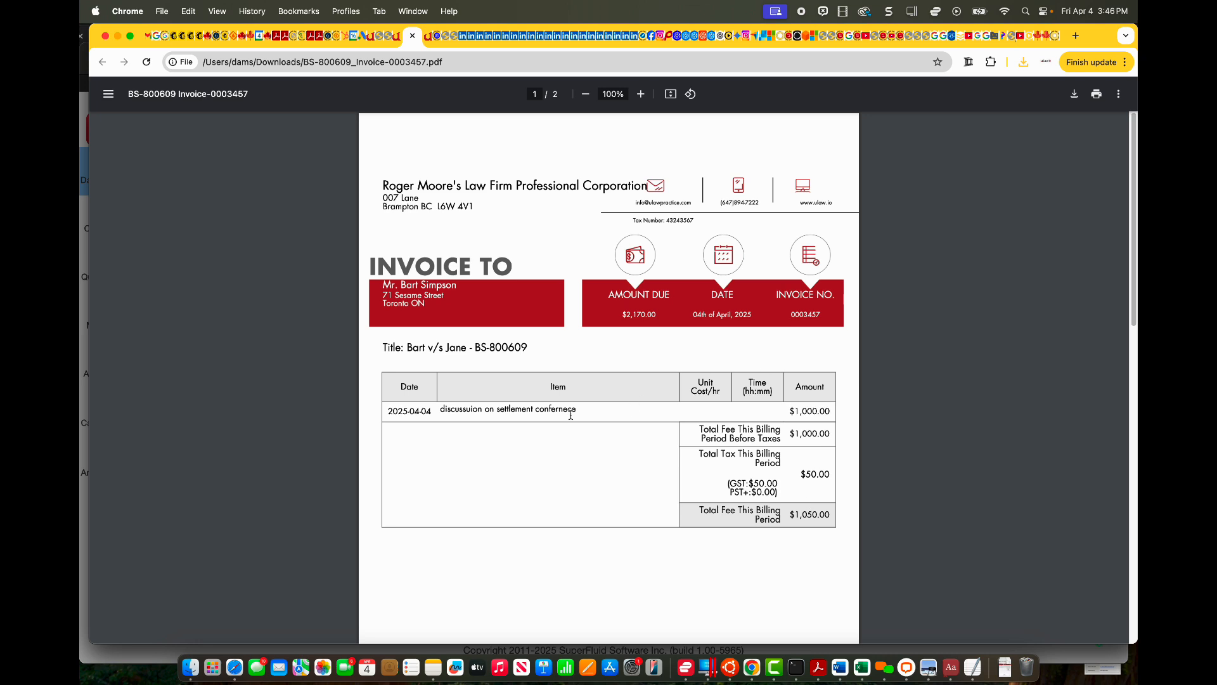
Return to the matter, clear its default tax rate and save the matter.
{"action": "left_click", "coordinate": [398, 36]}
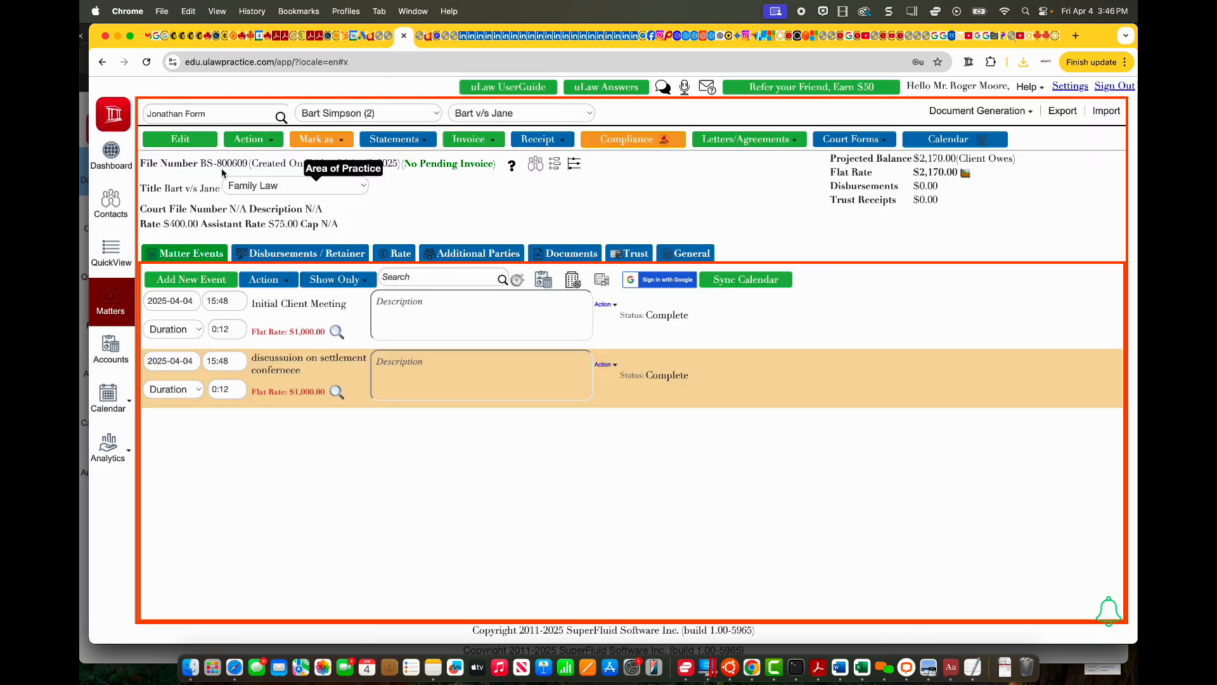
{"action": "left_click", "coordinate": [171, 189]}
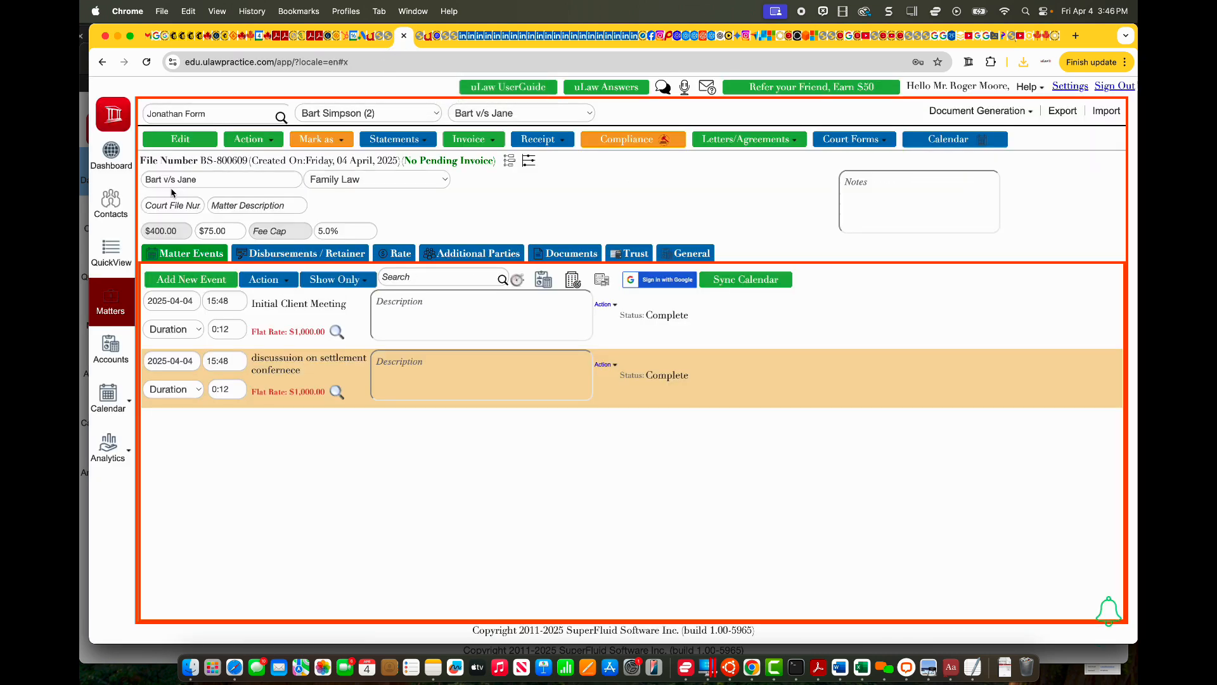
{"action": "left_click", "coordinate": [322, 232]}
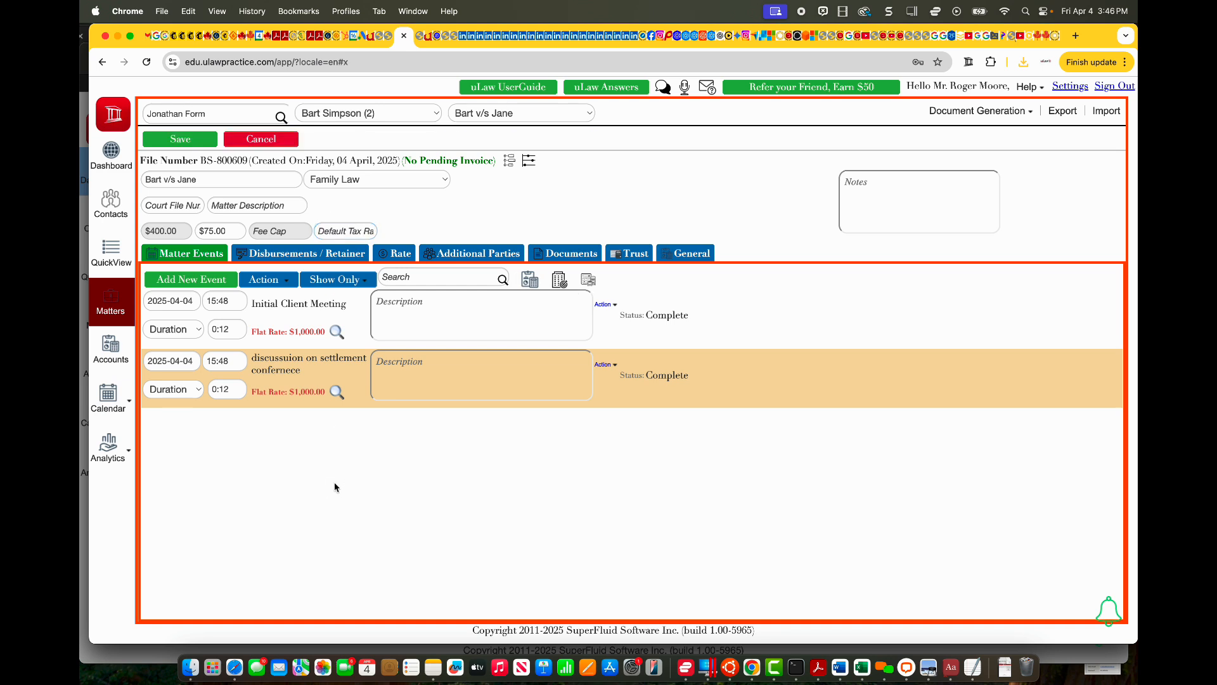
{"action": "left_click", "coordinate": [171, 138]}
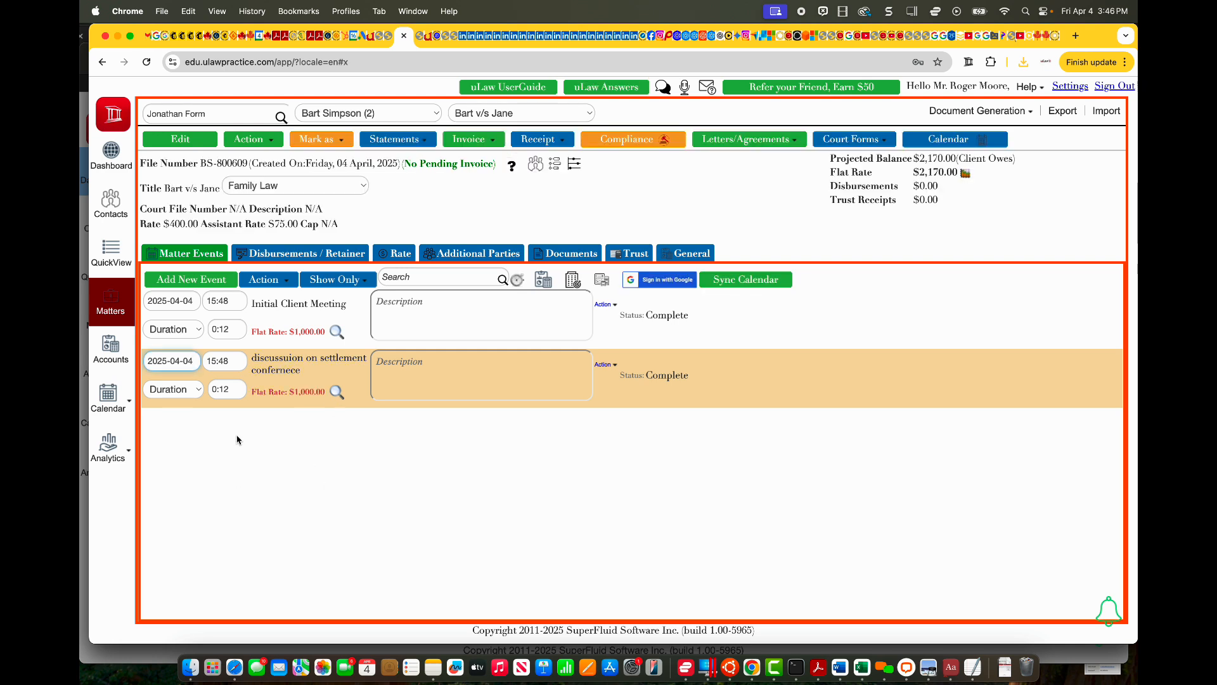
Add two new matter events and title the first of them "Attend Court".
{"action": "left_click", "coordinate": [199, 280]}
{"action": "left_click", "coordinate": [203, 283]}
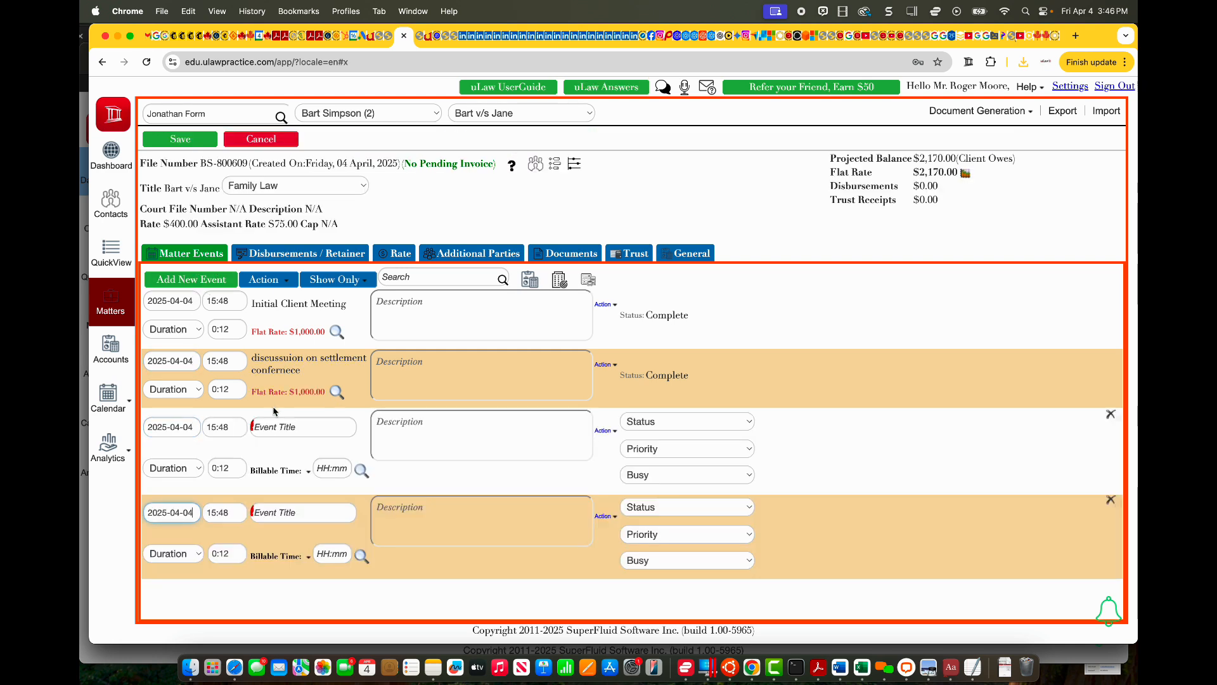
{"action": "left_click", "coordinate": [269, 429]}
{"action": "type", "text": "cou"}
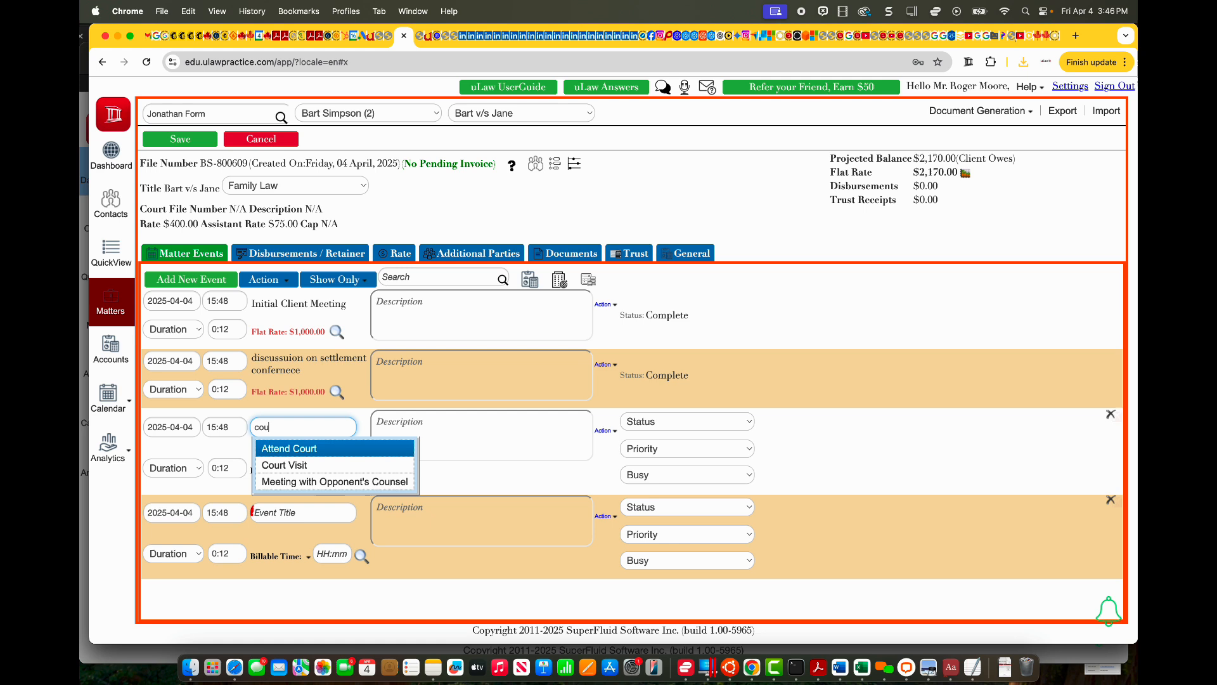
{"action": "left_click", "coordinate": [289, 449]}
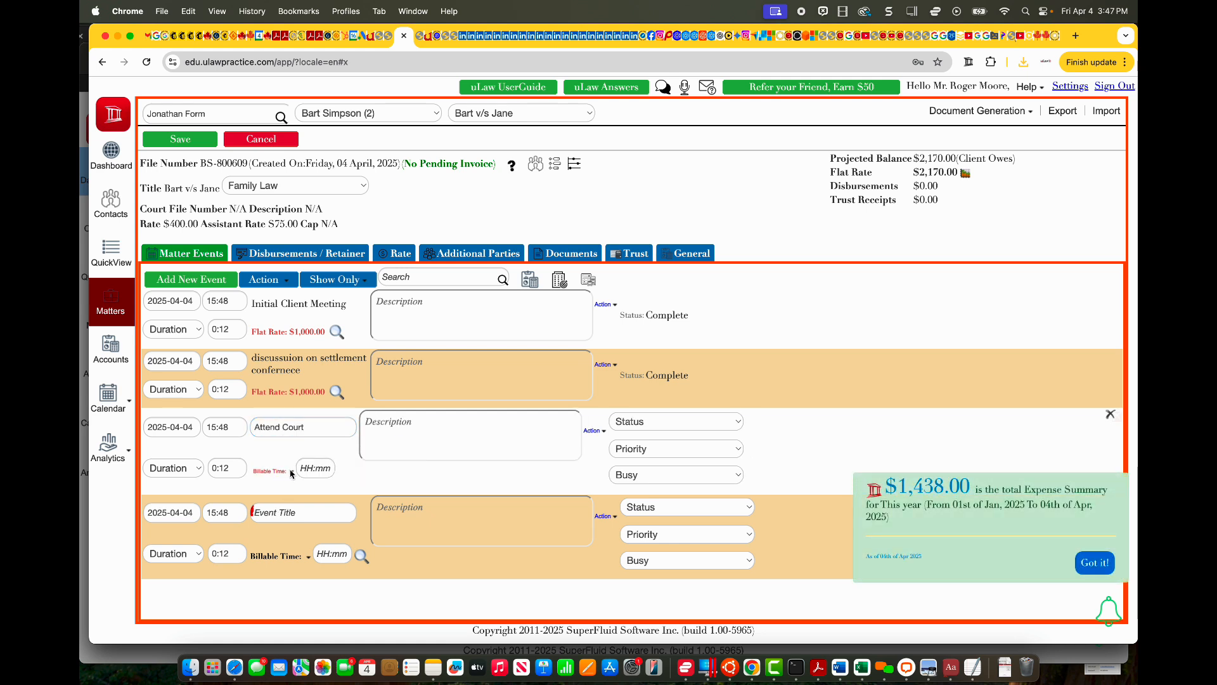
Bill the Attend Court event at a flat rate of $500.00.
{"action": "left_click", "coordinate": [281, 471]}
{"action": "left_click", "coordinate": [288, 489]}
{"action": "left_click", "coordinate": [306, 468]}
{"action": "type", "text": "500"}
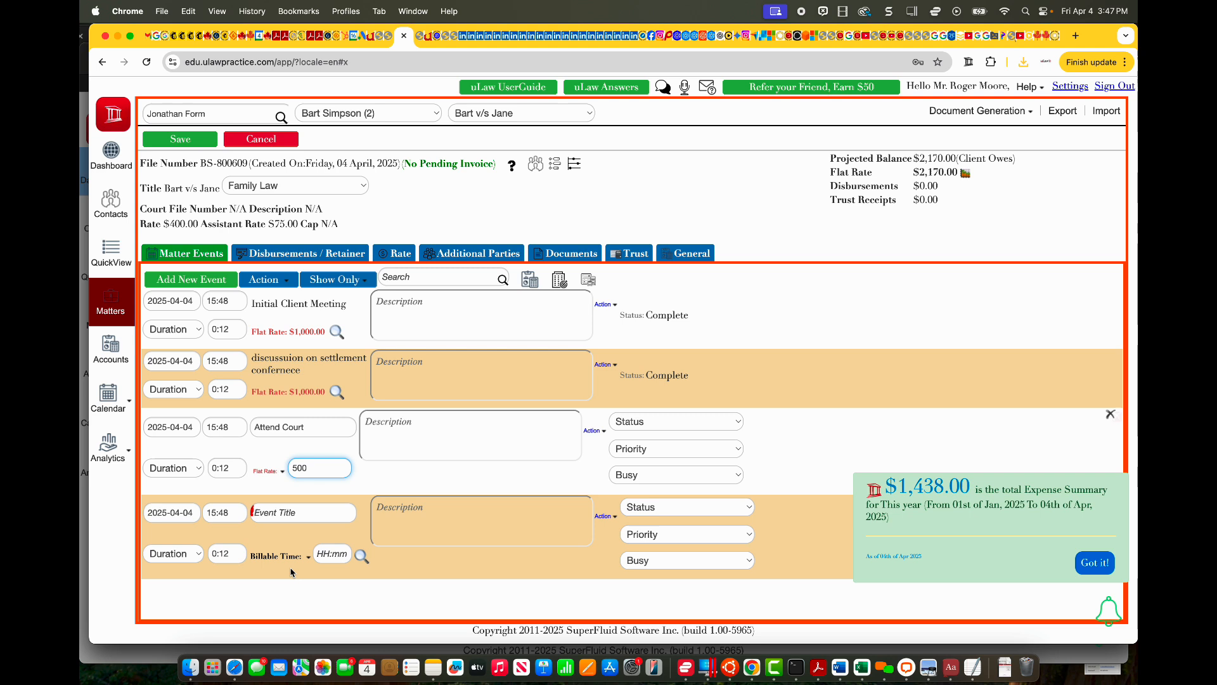
{"action": "left_click", "coordinate": [301, 608]}
Fill in the second new event as "Tel conversation" at a flat rate of $500.00 and save the matter.
{"action": "left_click", "coordinate": [279, 513]}
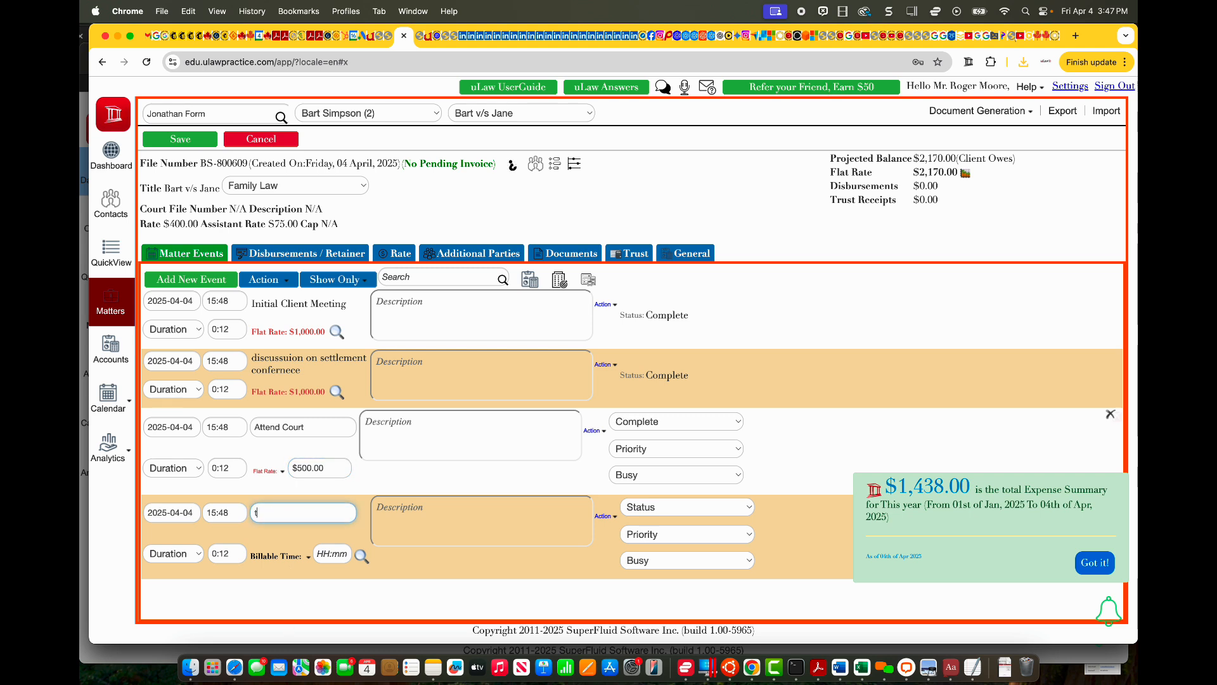
{"action": "type", "text": "tel"}
{"action": "left_click", "coordinate": [292, 534]}
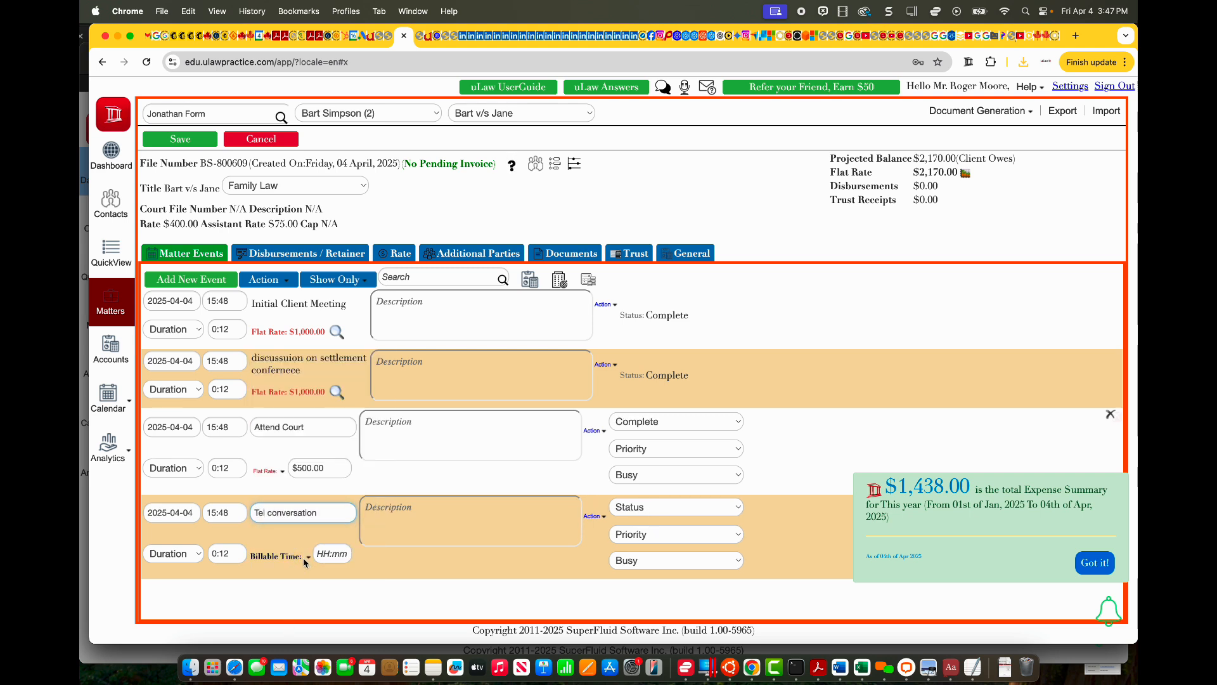
{"action": "left_click", "coordinate": [307, 558]}
{"action": "left_click", "coordinate": [324, 546]}
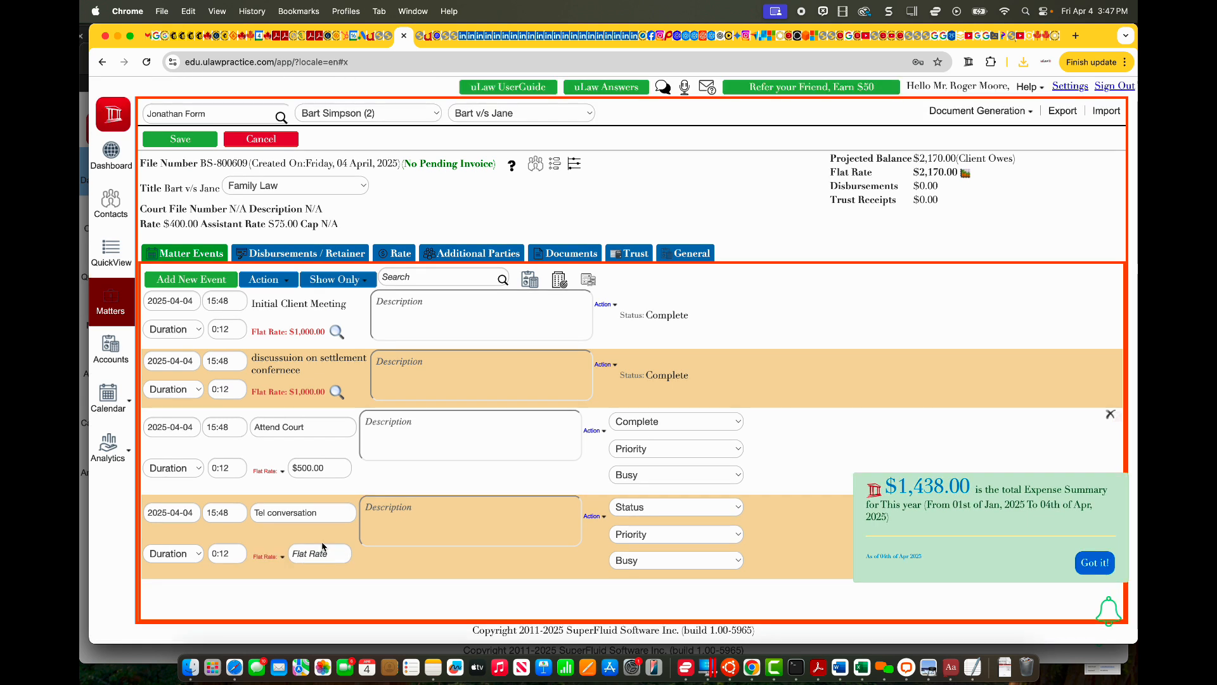
{"action": "left_click", "coordinate": [312, 556]}
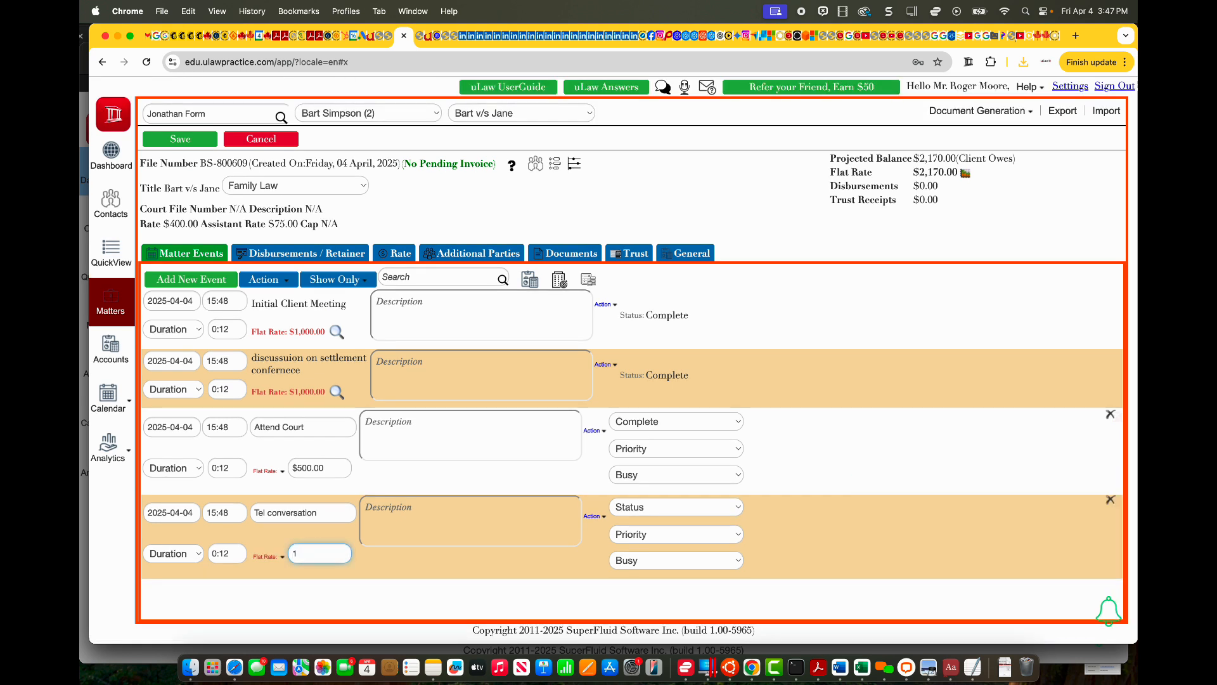
{"action": "type", "text": "500"}
{"action": "left_click", "coordinate": [309, 601]}
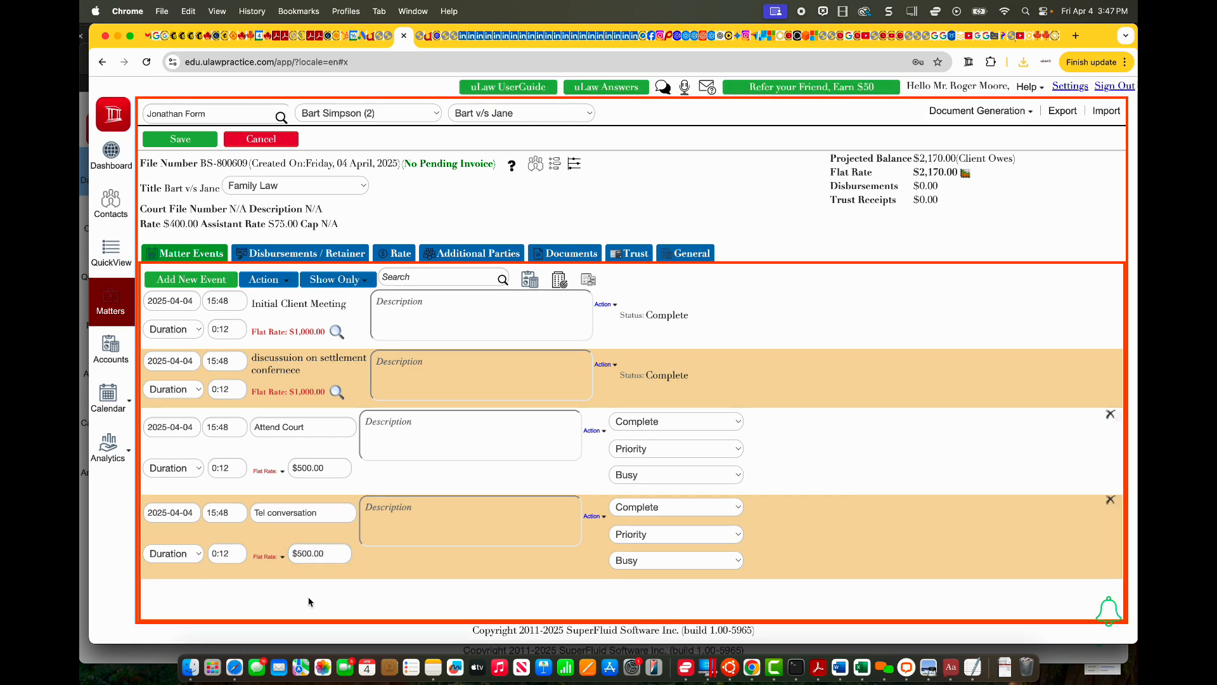
{"action": "left_click", "coordinate": [183, 141]}
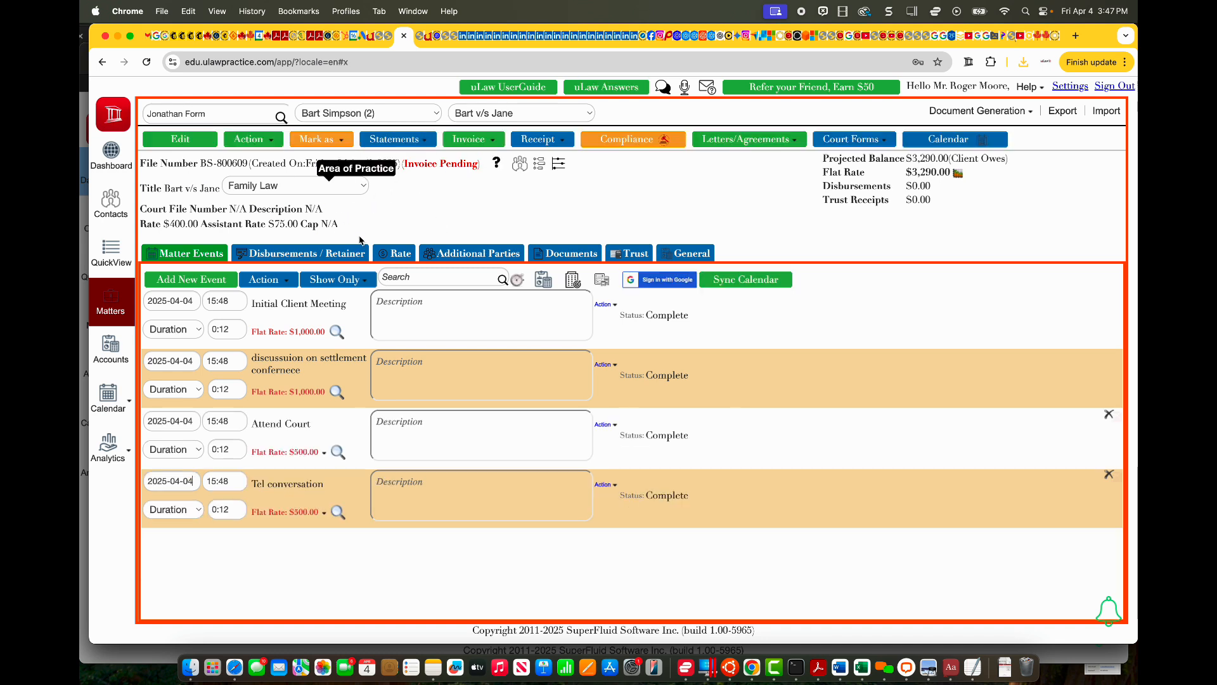
Generate the invoice for the two new events with the preview skipped, and check the taxes in the downloaded PDF.
{"action": "left_click", "coordinate": [470, 139]}
{"action": "left_click", "coordinate": [486, 176]}
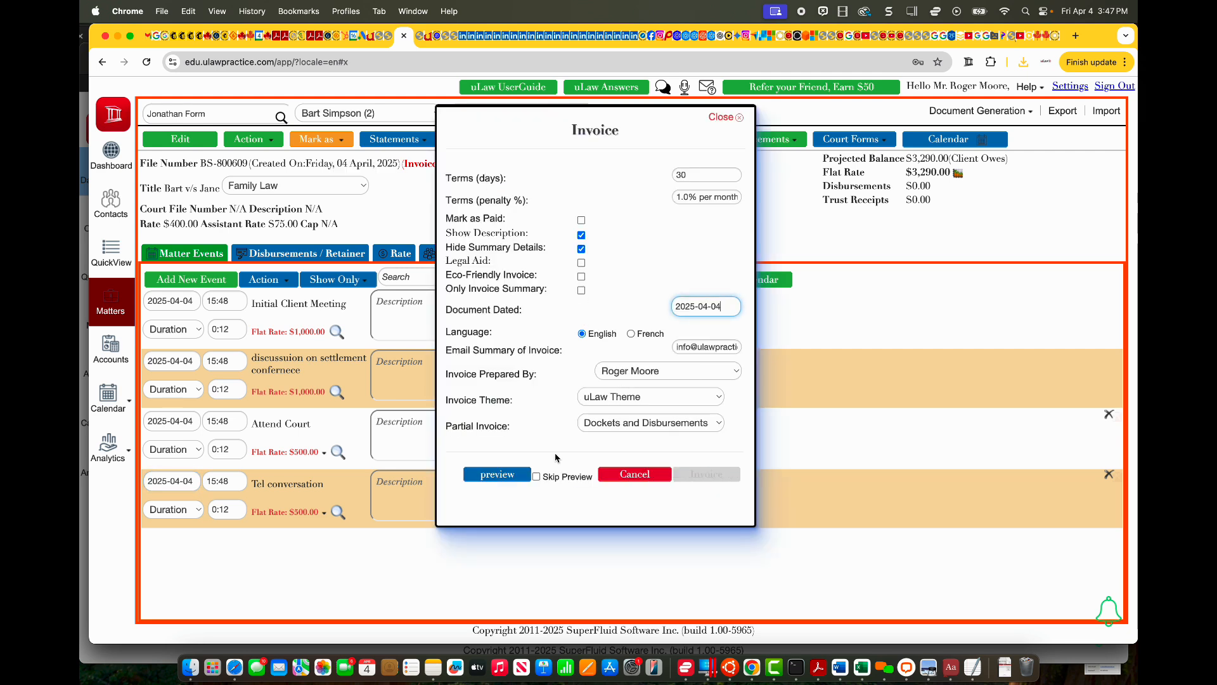
{"action": "left_click", "coordinate": [537, 476]}
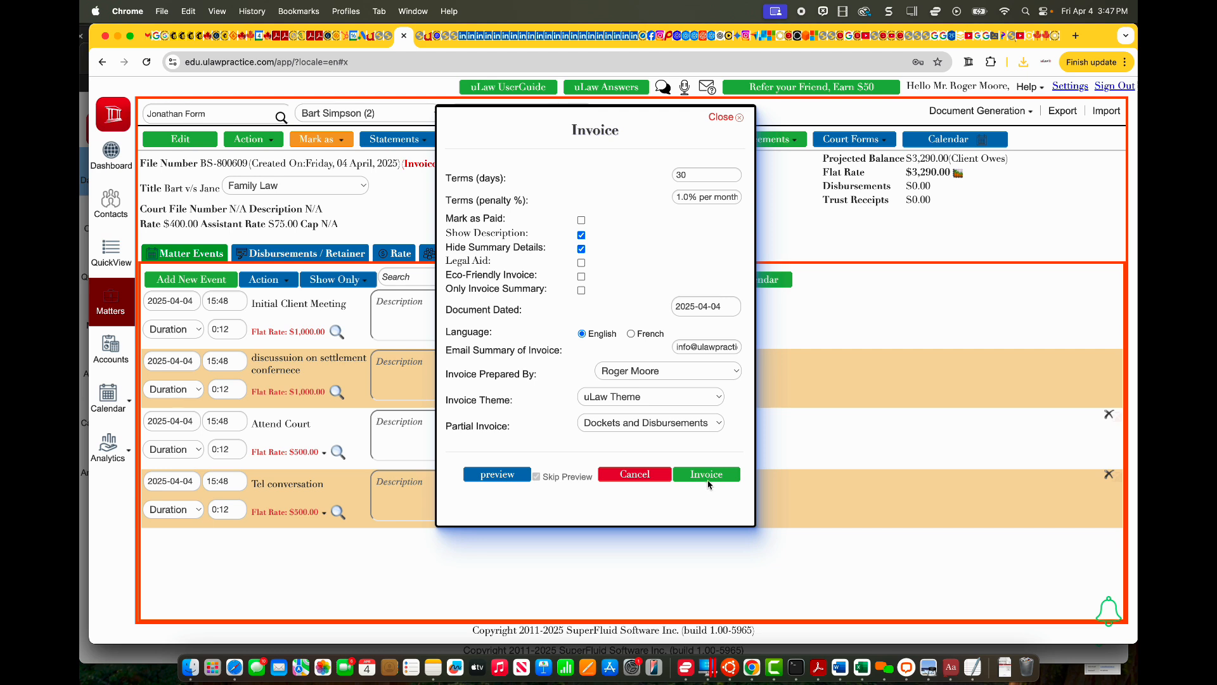
{"action": "left_click", "coordinate": [709, 479]}
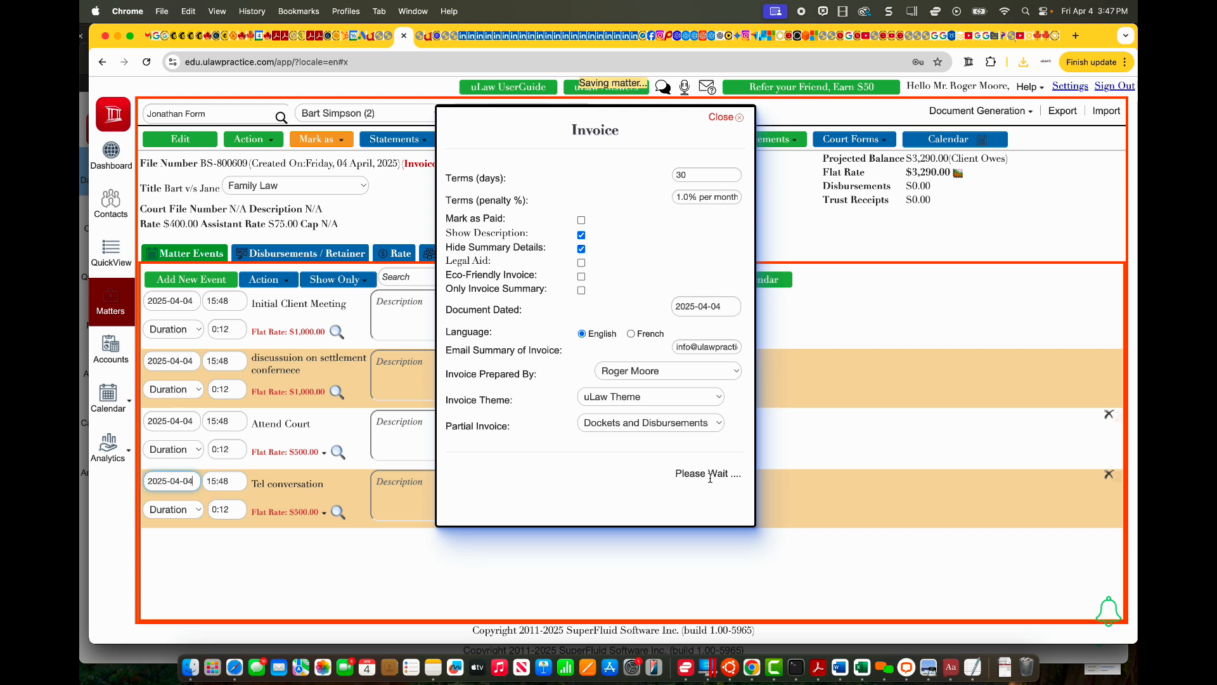
{"action": "left_click", "coordinate": [711, 463]}
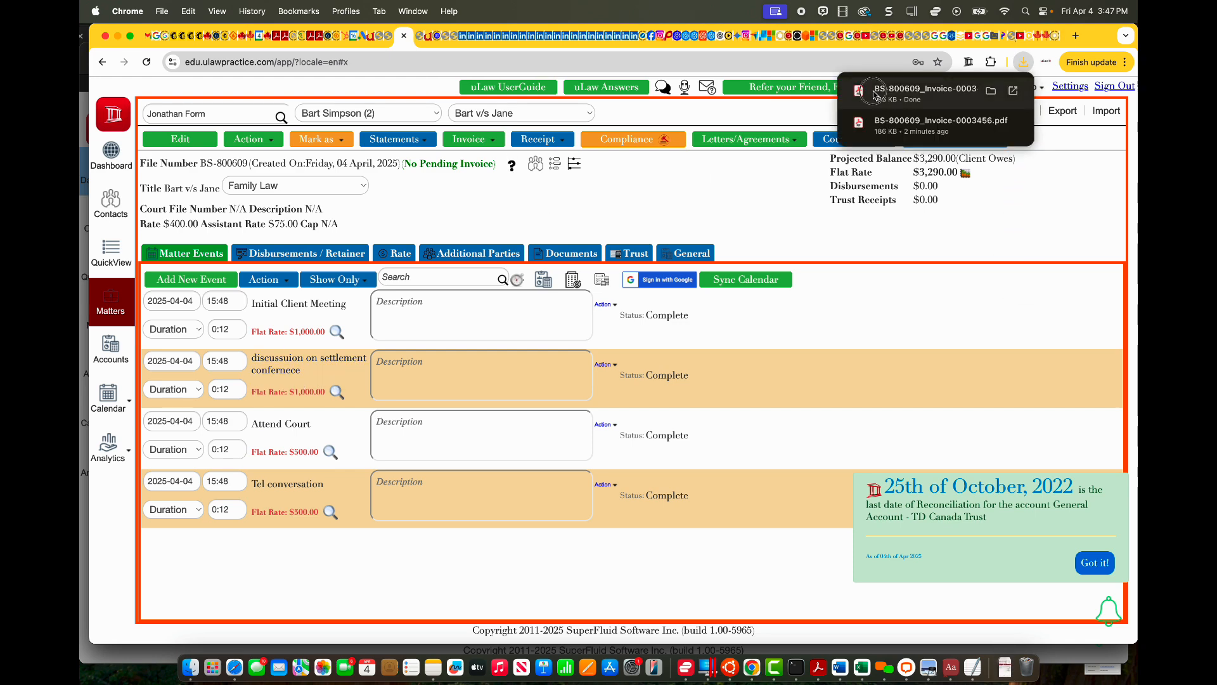
{"action": "left_click", "coordinate": [932, 92]}
{"action": "scroll", "coordinate": [756, 441], "scroll_direction": "down", "scroll_amount": 2}
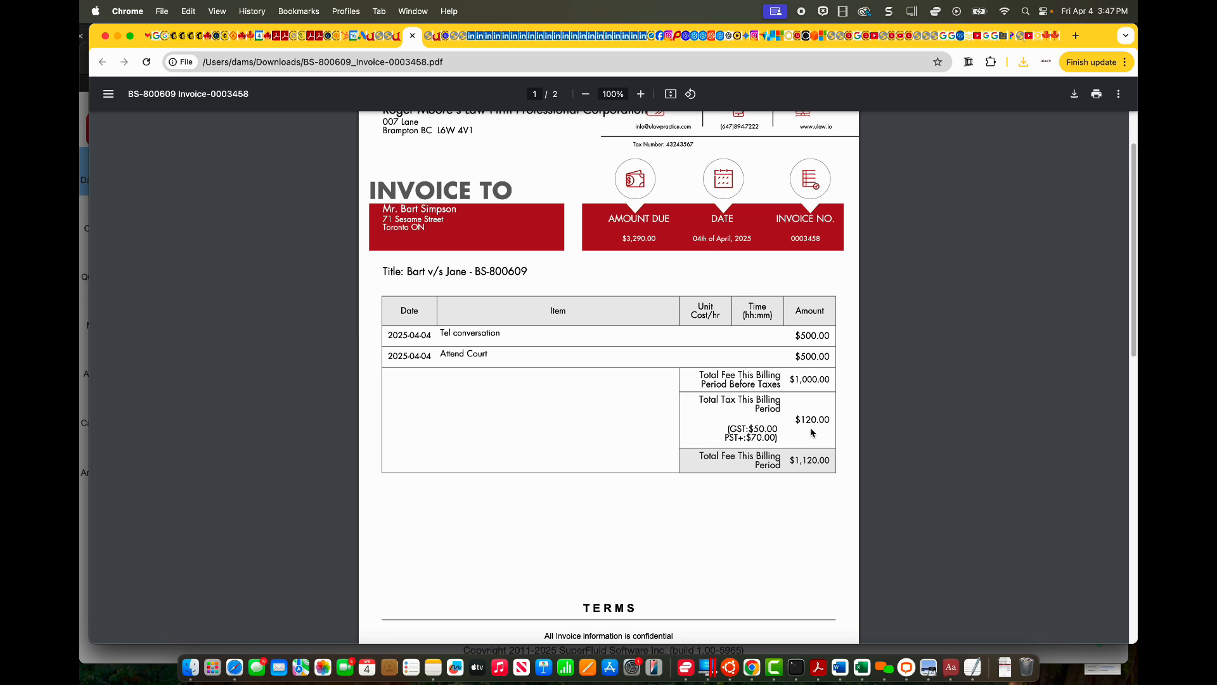
{"action": "left_click", "coordinate": [412, 35]}
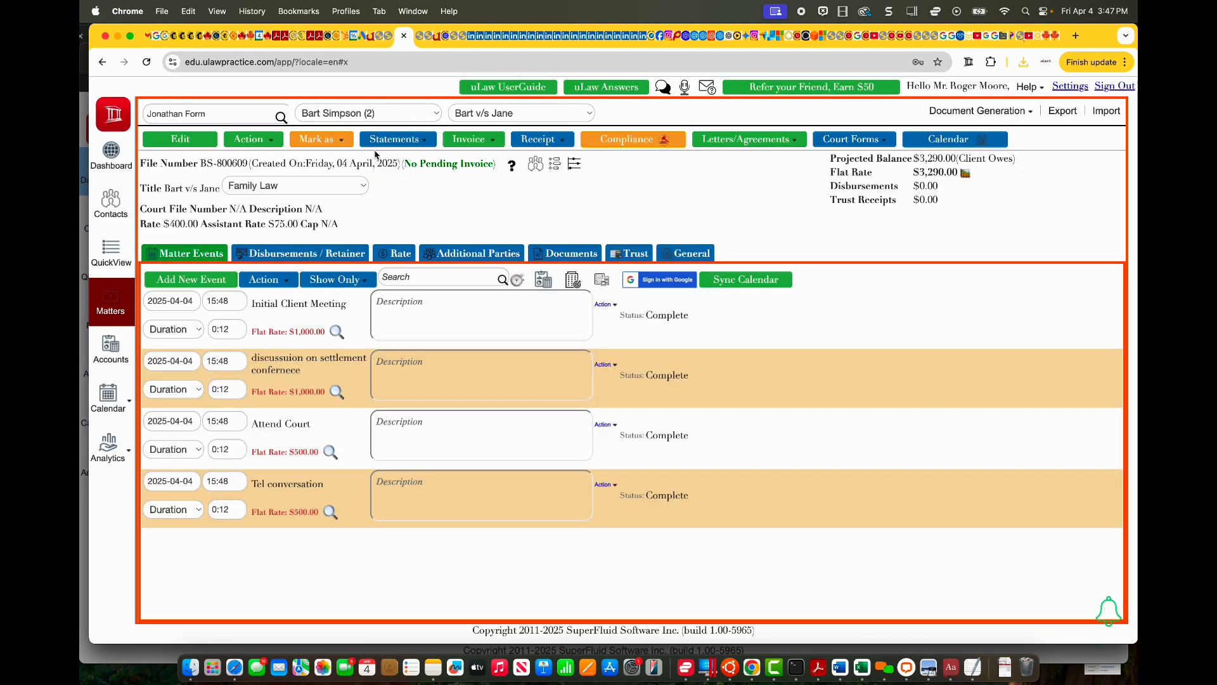
Generate the matter's settlement statement and check the GST and PST of each invoice in the downloaded PDF.
{"action": "left_click", "coordinate": [408, 140]}
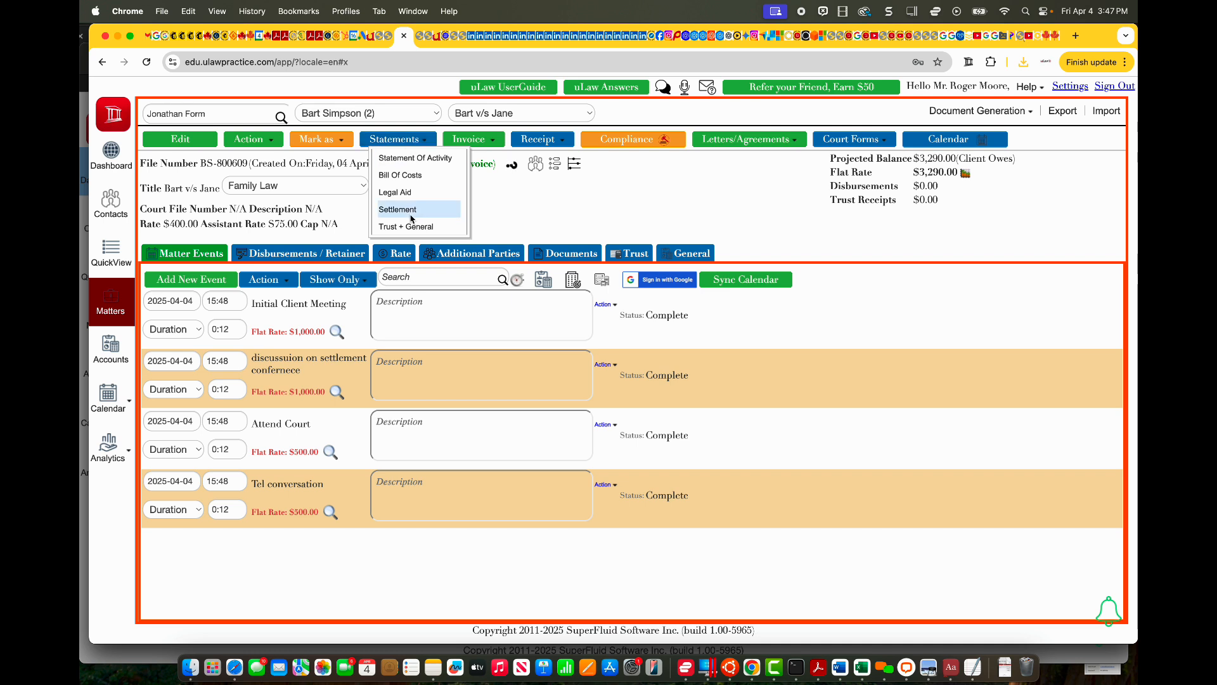
{"action": "left_click", "coordinate": [404, 206]}
{"action": "left_click", "coordinate": [682, 409]}
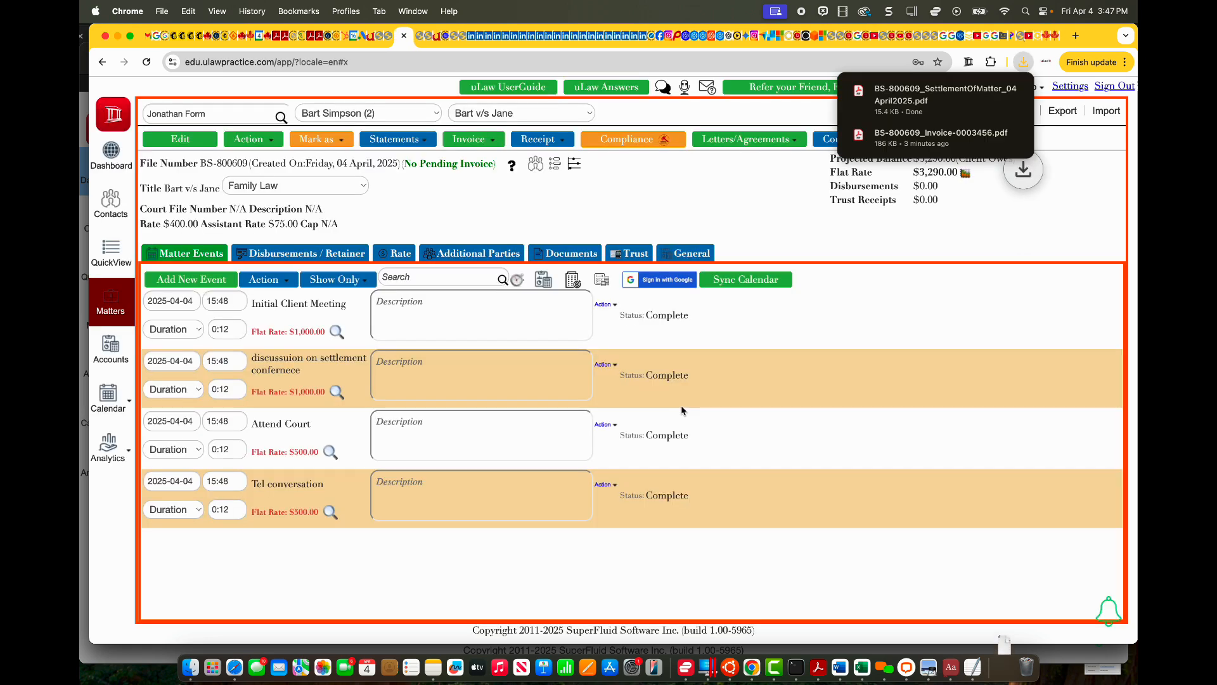
{"action": "left_click", "coordinate": [913, 111]}
{"action": "scroll", "coordinate": [598, 361], "scroll_direction": "down", "scroll_amount": 5}
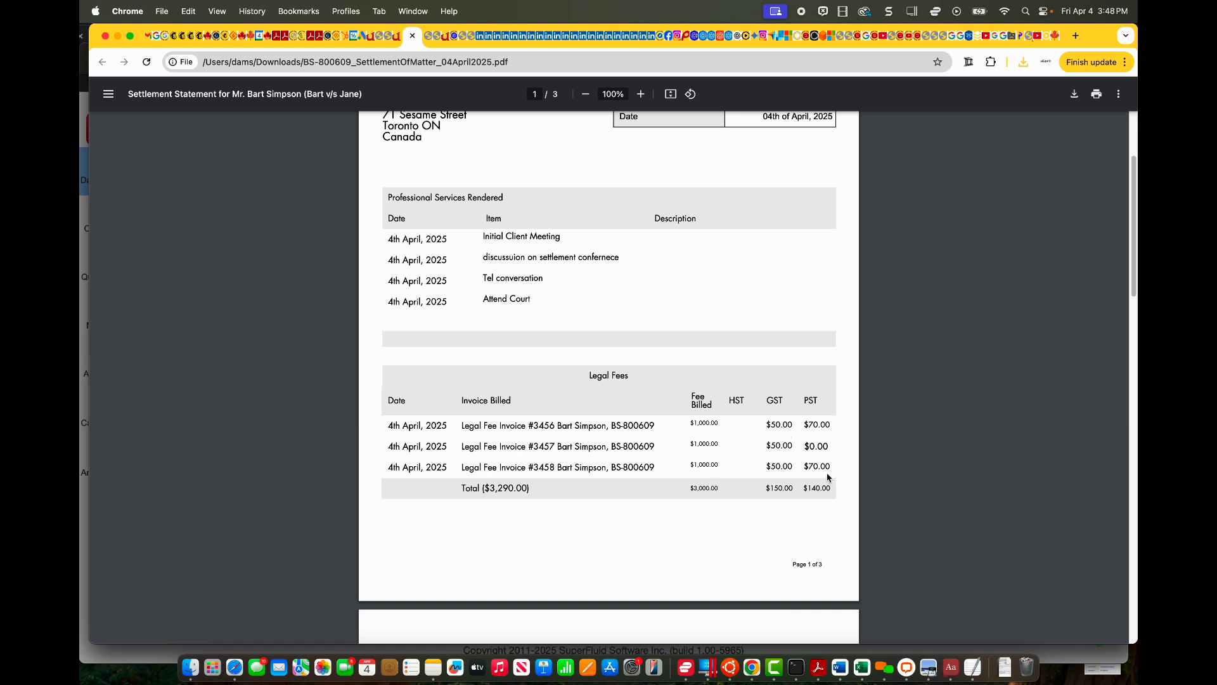
{"action": "left_click", "coordinate": [412, 36]}
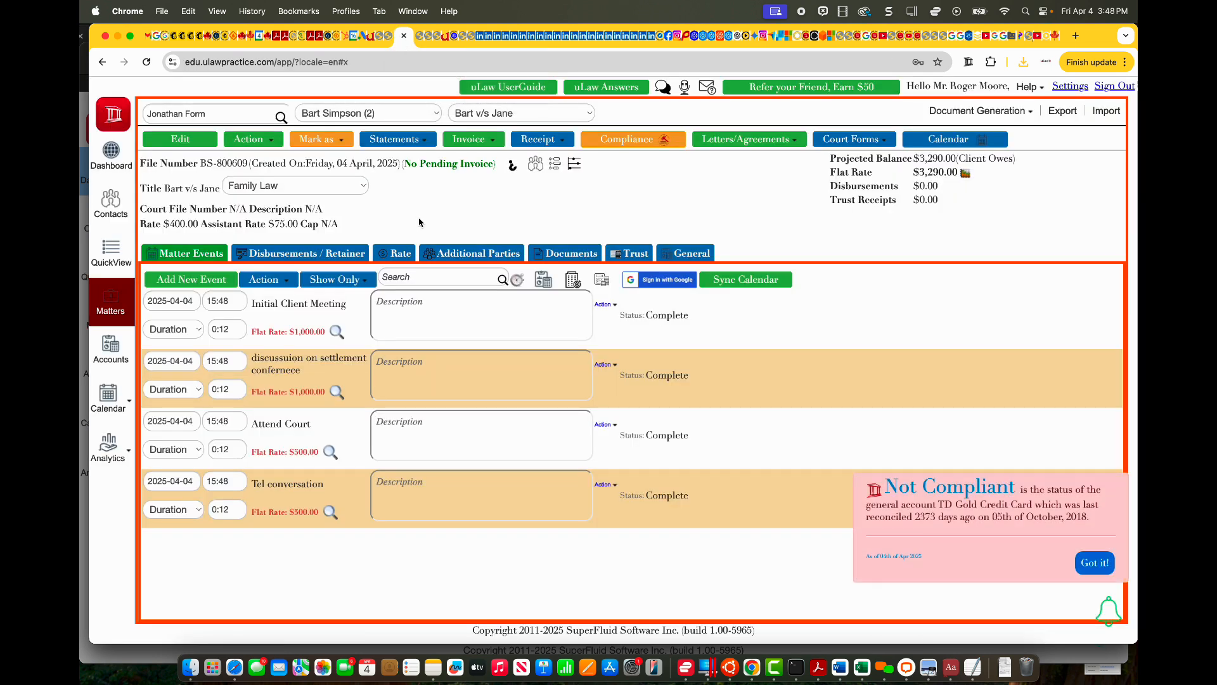
Open the Family Law revenue account under Legal Work in the chart of accounts.
{"action": "left_click", "coordinate": [195, 190]}
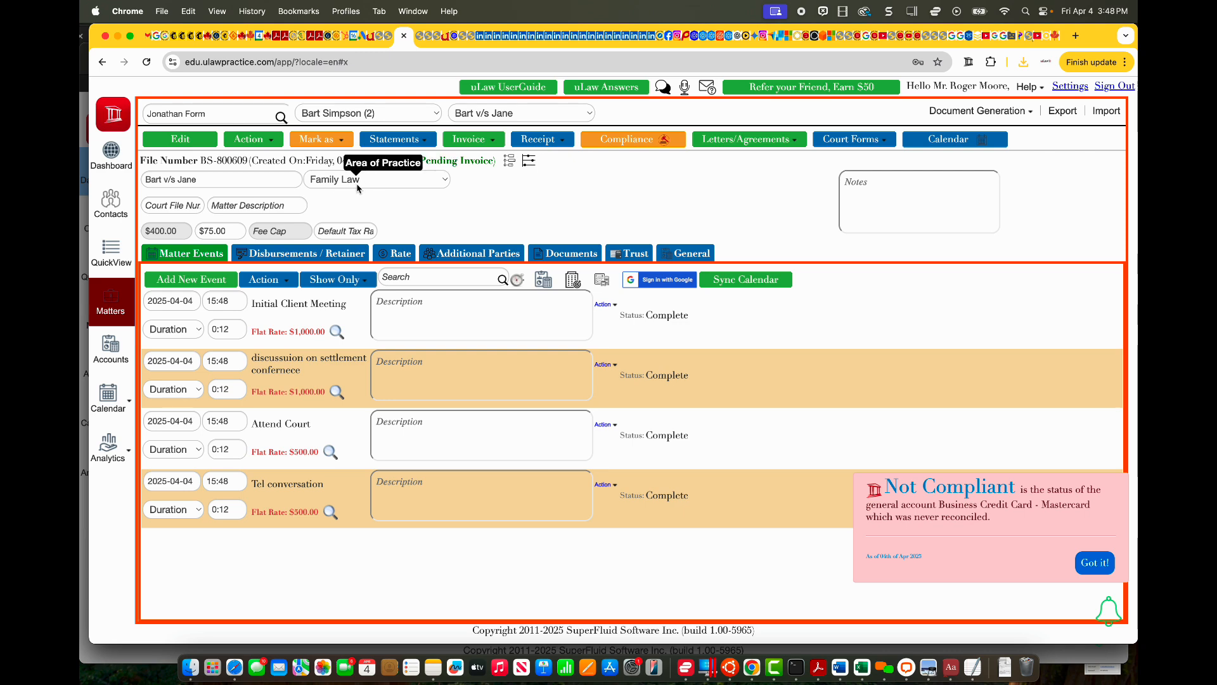
{"action": "left_click", "coordinate": [111, 347]}
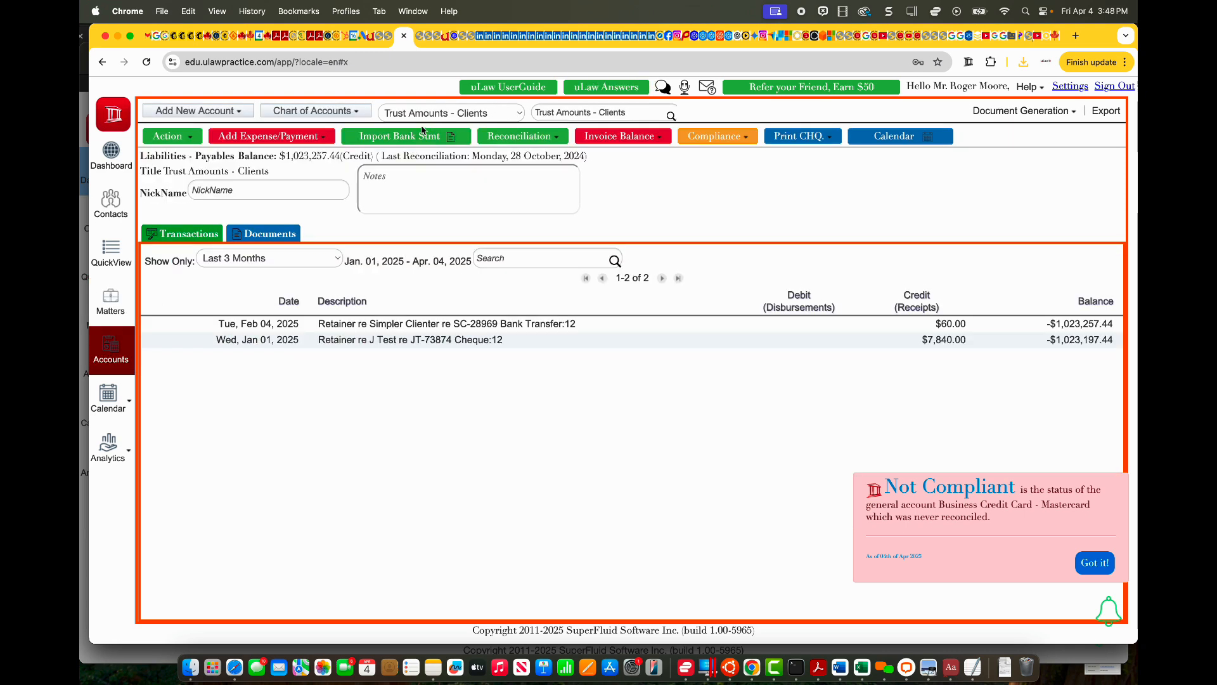
{"action": "left_click", "coordinate": [314, 111]}
{"action": "mouse_move", "coordinate": [316, 195]}
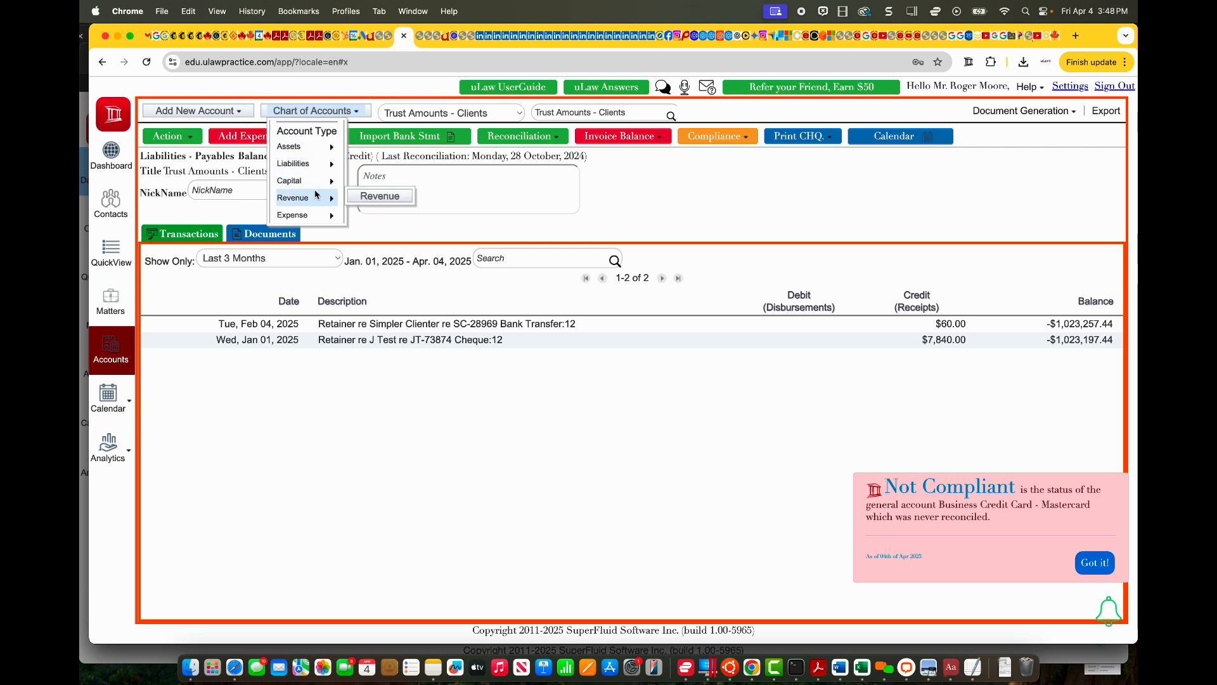
{"action": "mouse_move", "coordinate": [379, 196]}
{"action": "scroll", "coordinate": [473, 217], "scroll_direction": "down", "scroll_amount": 2}
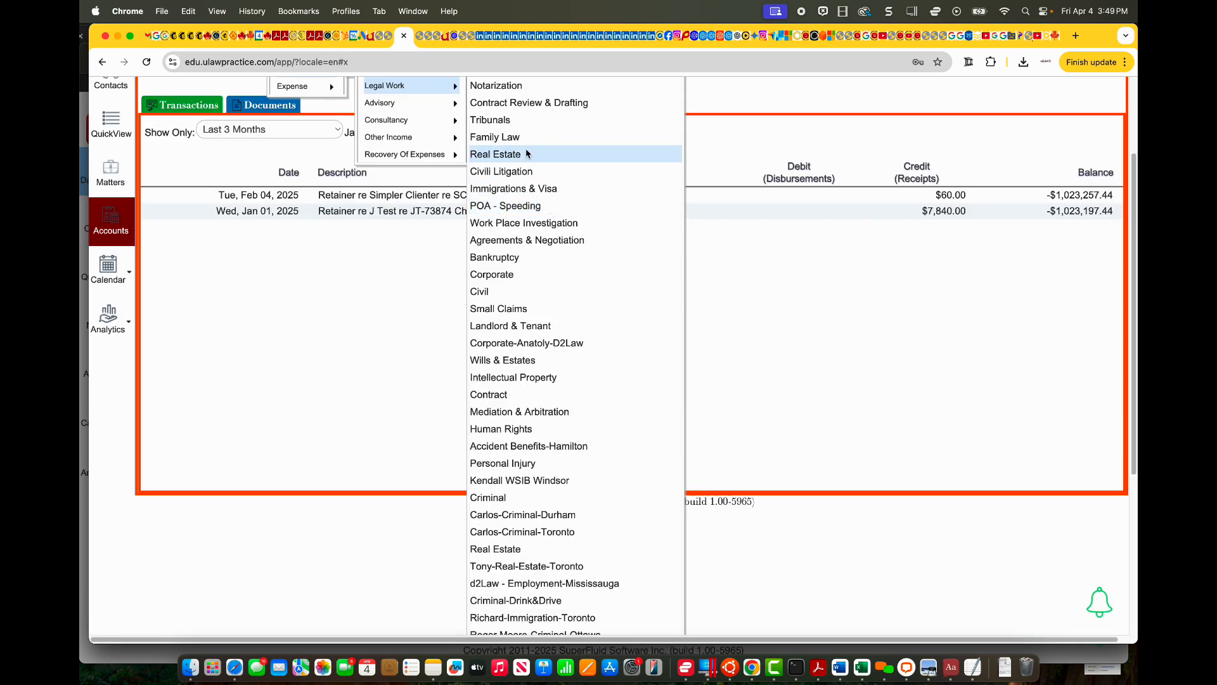
{"action": "left_click", "coordinate": [507, 136]}
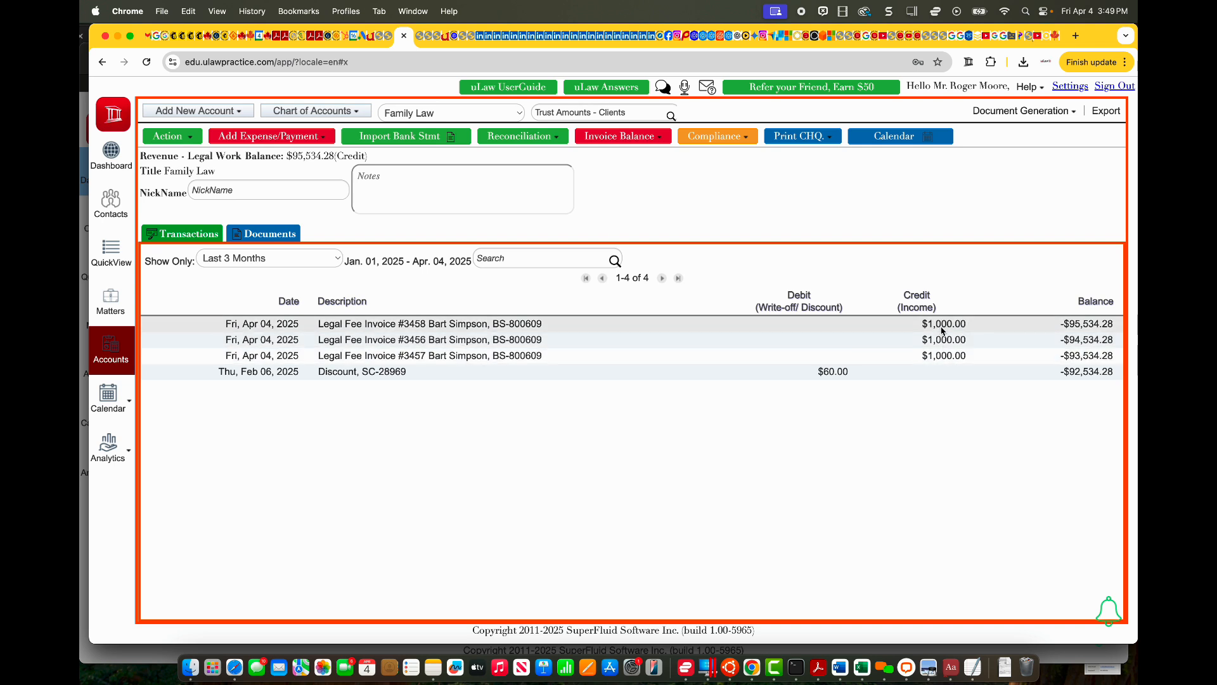
Examine the GST and PST entries of the three April 4, 2025 legal fee invoice transactions, and return to the matter.
{"action": "left_click", "coordinate": [462, 325]}
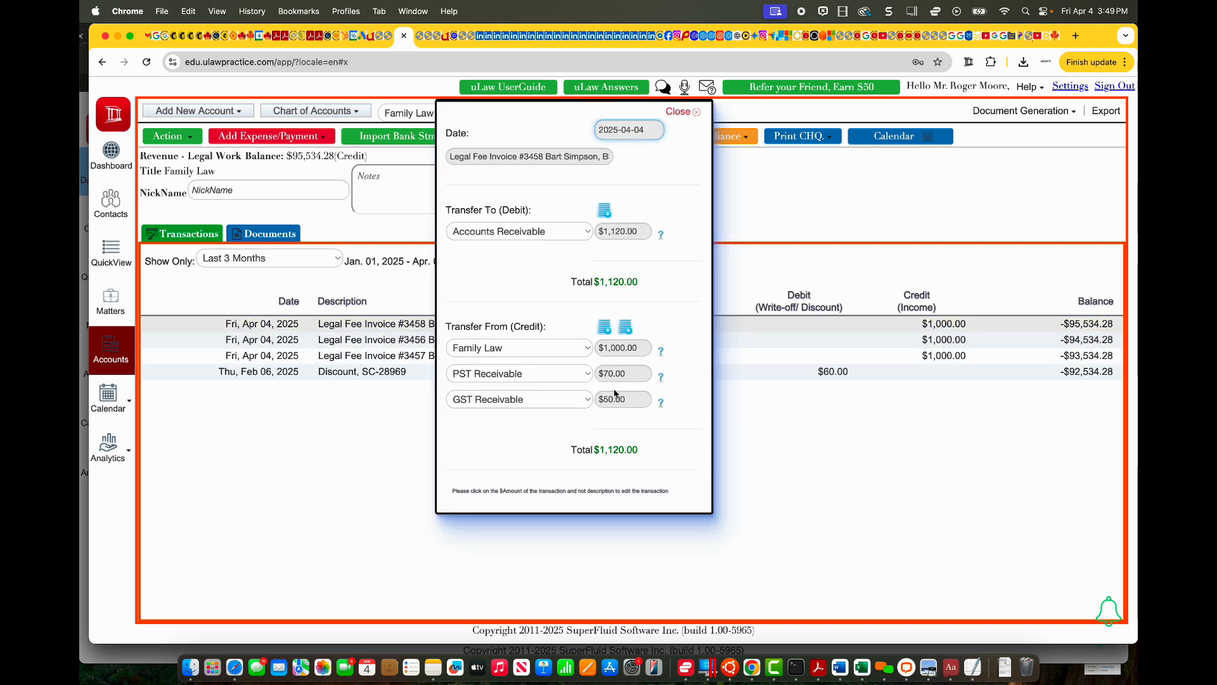
{"action": "left_click", "coordinate": [687, 112]}
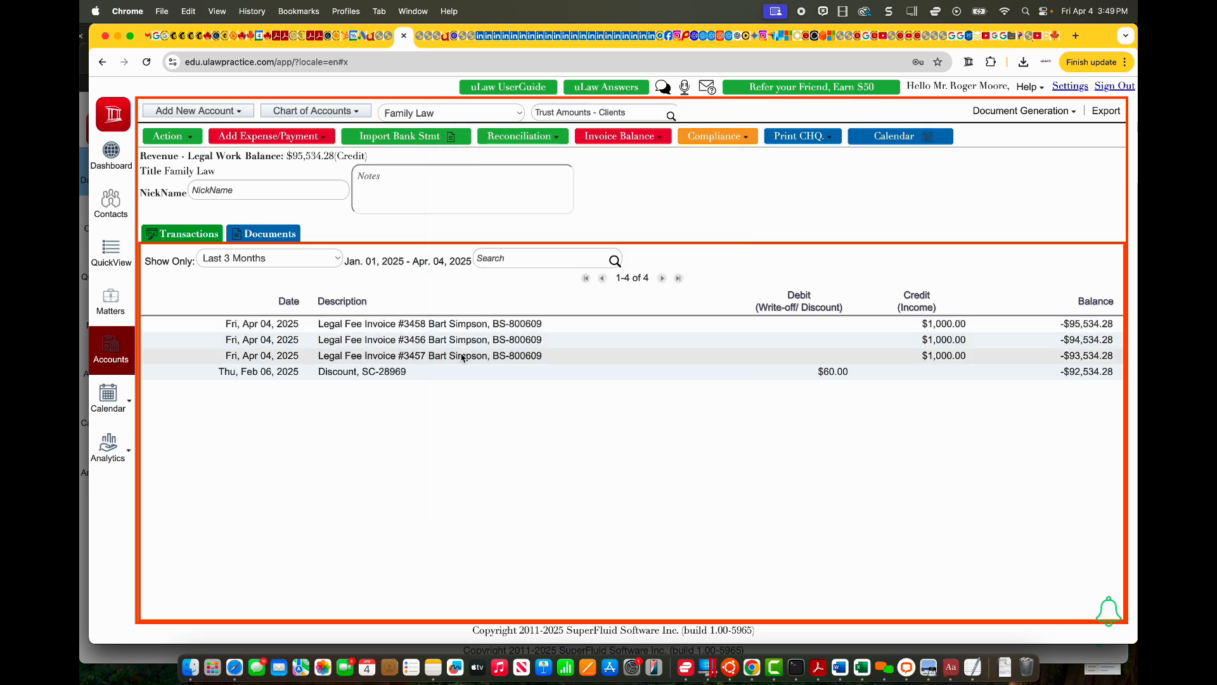
{"action": "left_click", "coordinate": [441, 343]}
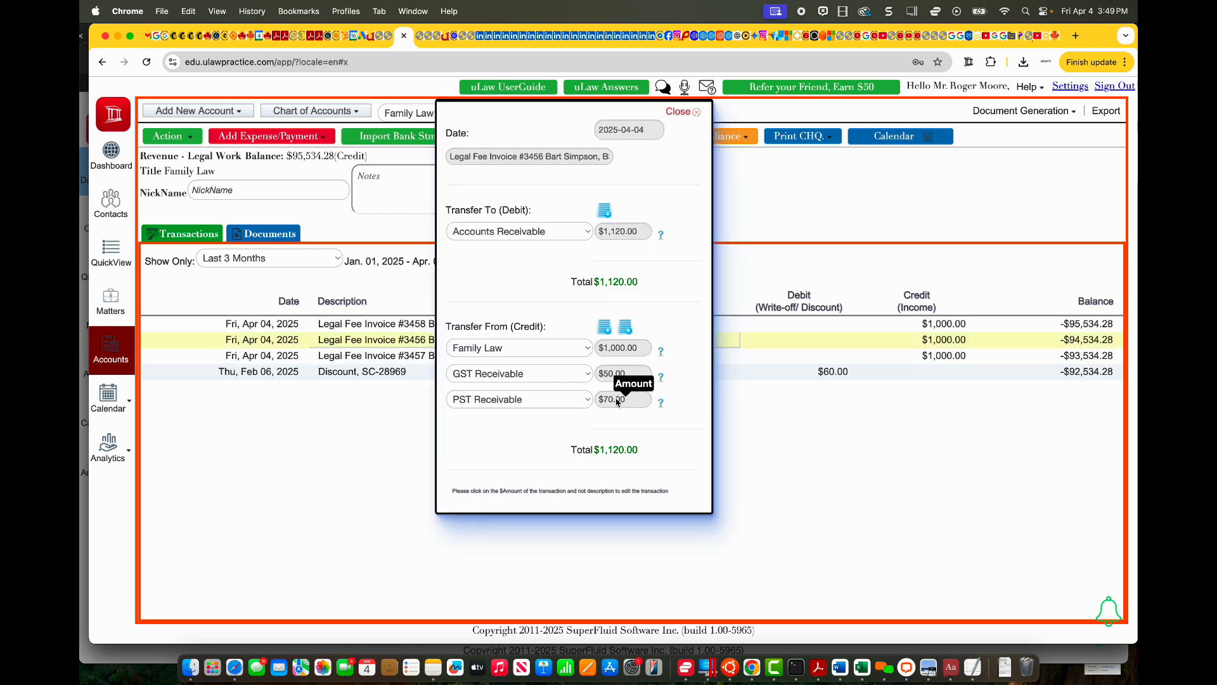
{"action": "left_click", "coordinate": [685, 113]}
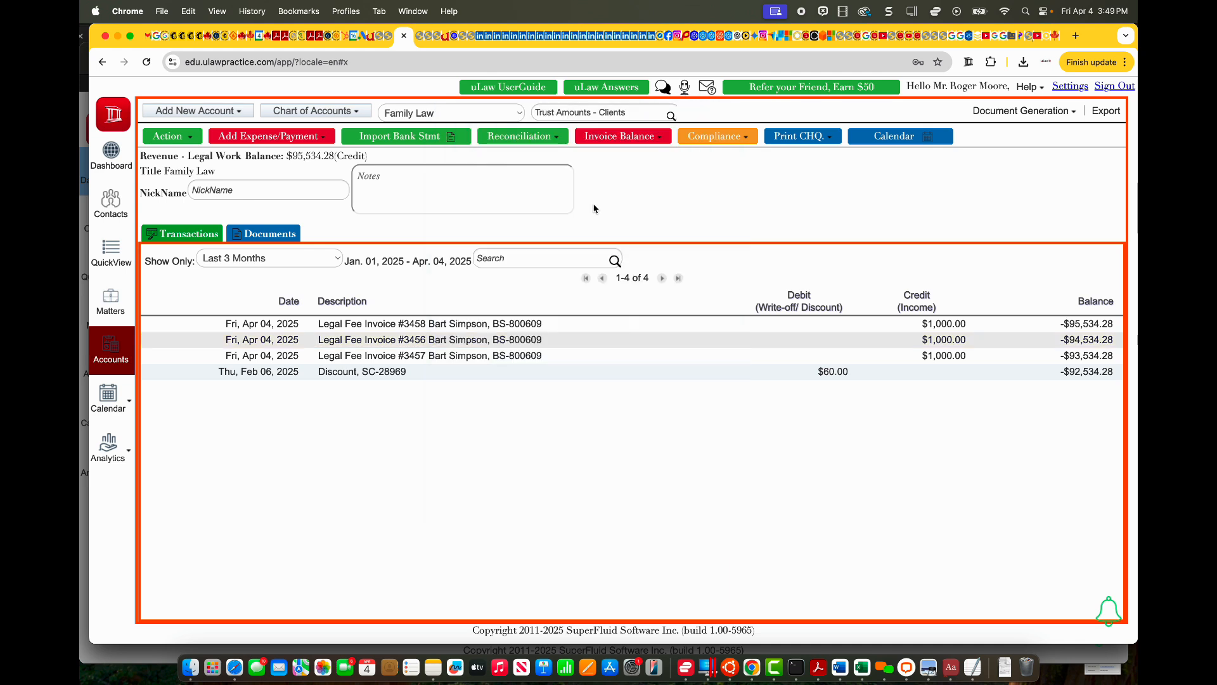
{"action": "left_click", "coordinate": [438, 359]}
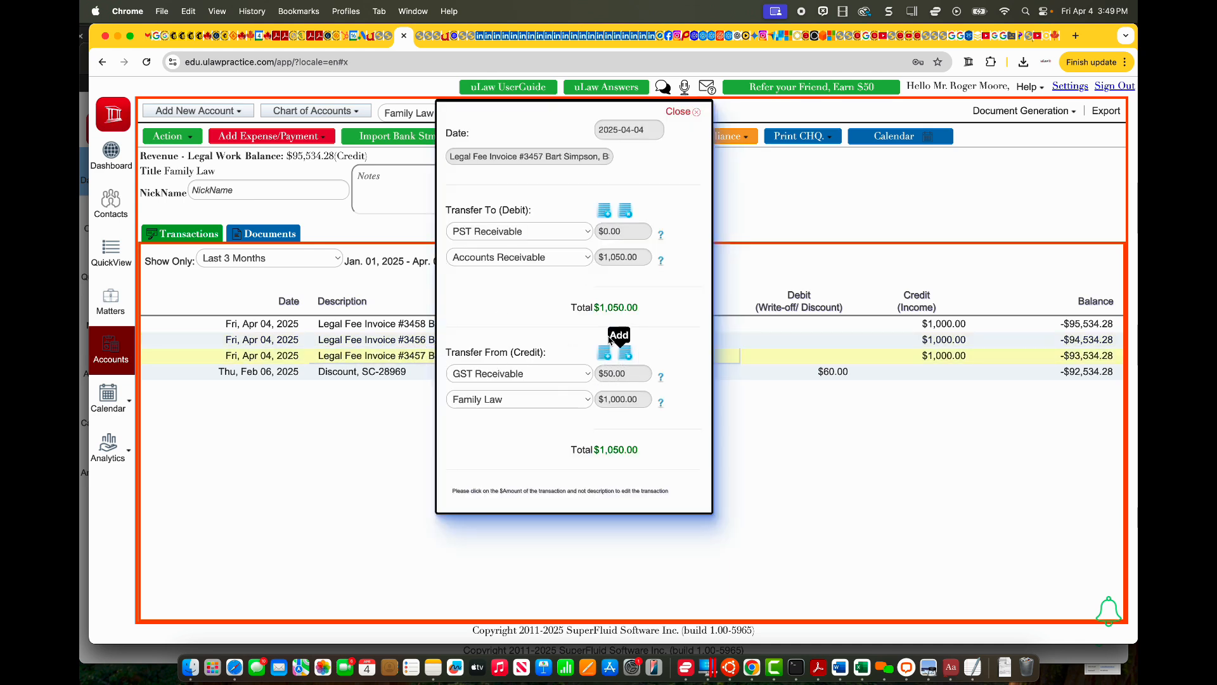
{"action": "left_click", "coordinate": [686, 113]}
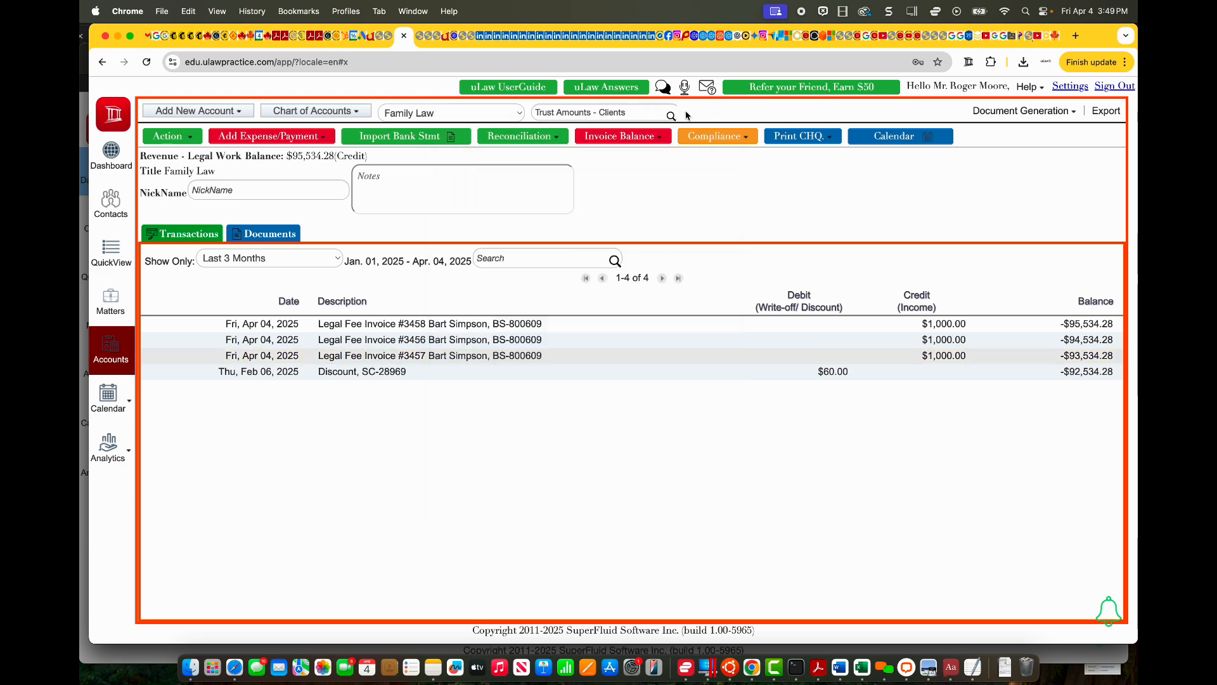
{"action": "left_click", "coordinate": [110, 303]}
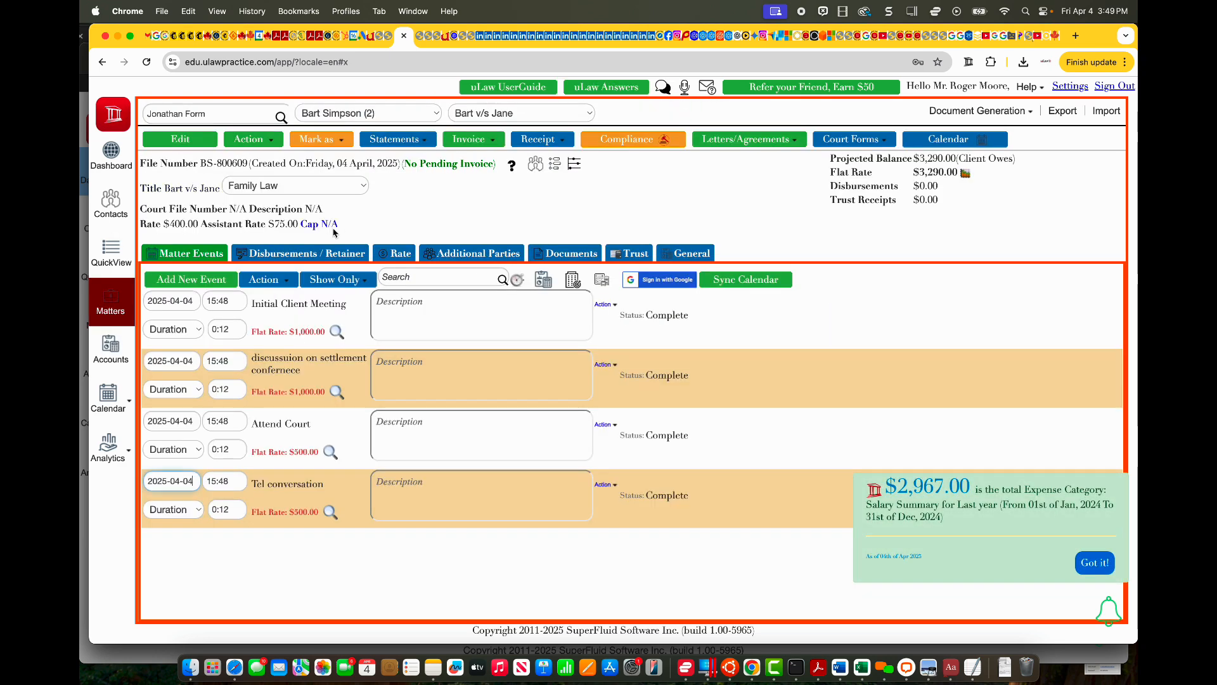